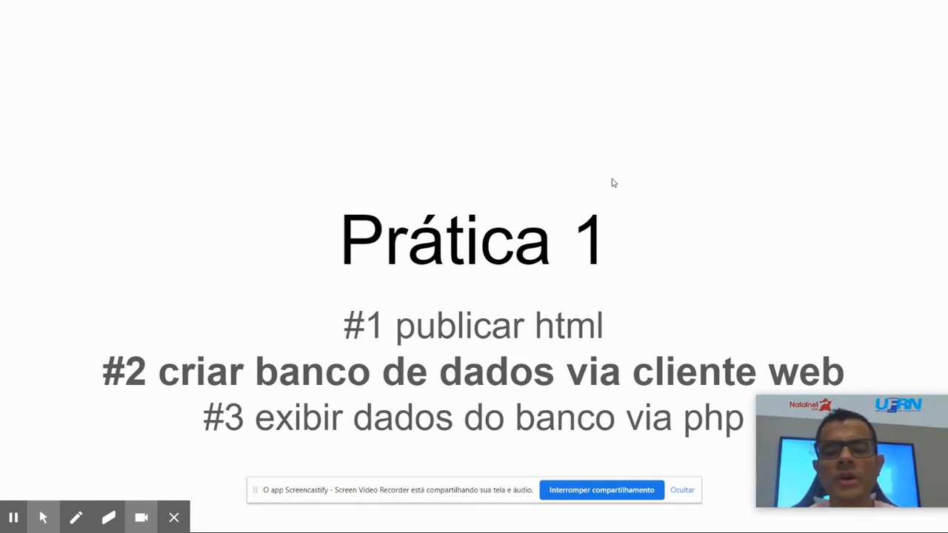
Exit the slideshow and switch to the tabelas spreadsheet, selecting its first cell.
{"action": "key", "text": "Escape"}
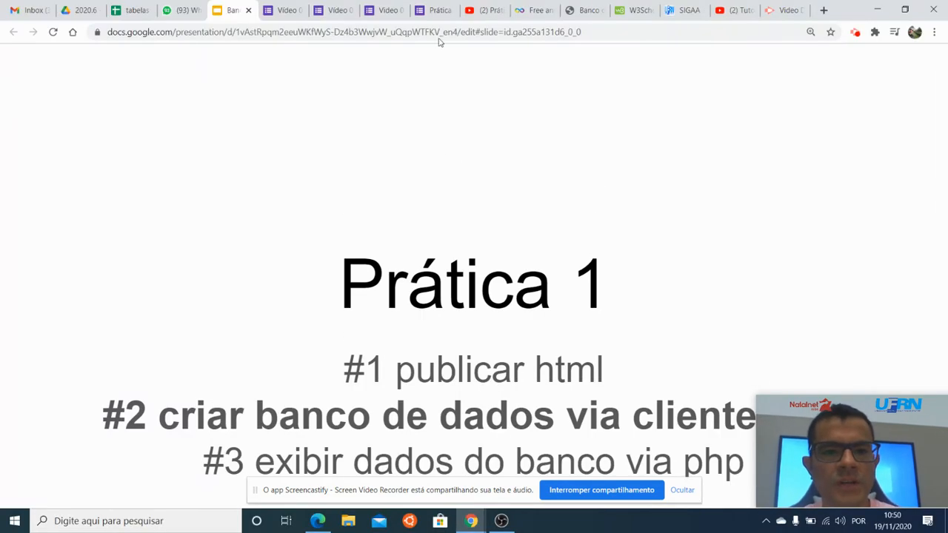
{"action": "left_click", "coordinate": [132, 10]}
{"action": "left_click", "coordinate": [271, 265]}
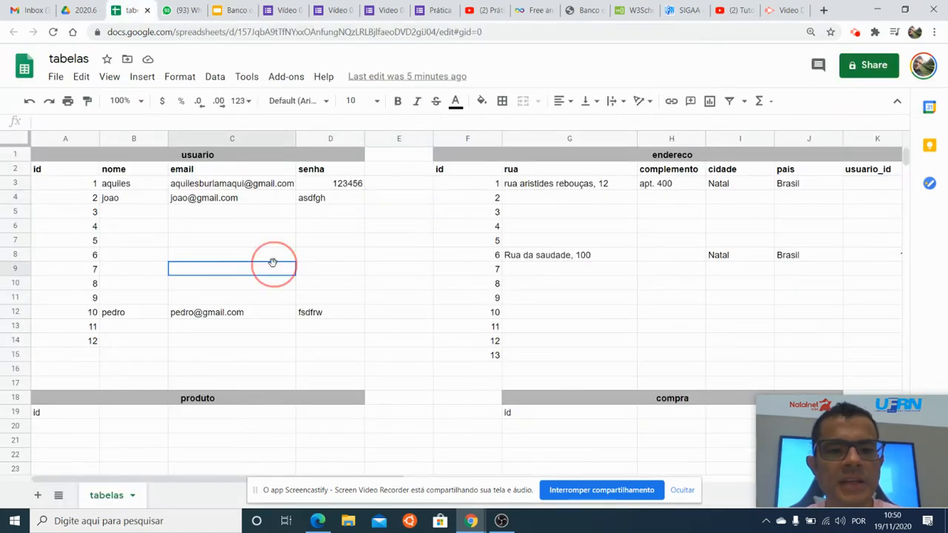
{"action": "key", "text": "ctrl+Home"}
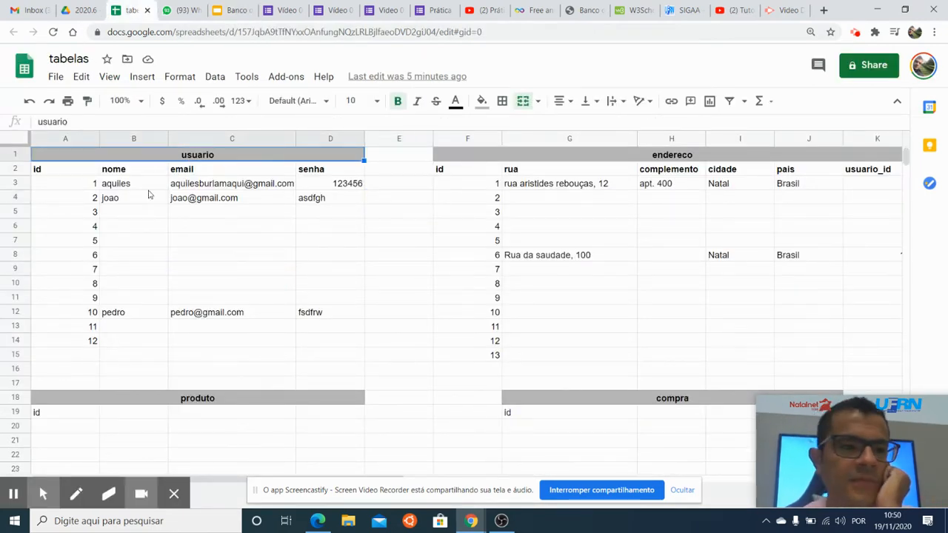
Review the titles of the usuario, endereco, produto and compra tables and the id headers of the first two.
{"action": "left_click", "coordinate": [74, 173]}
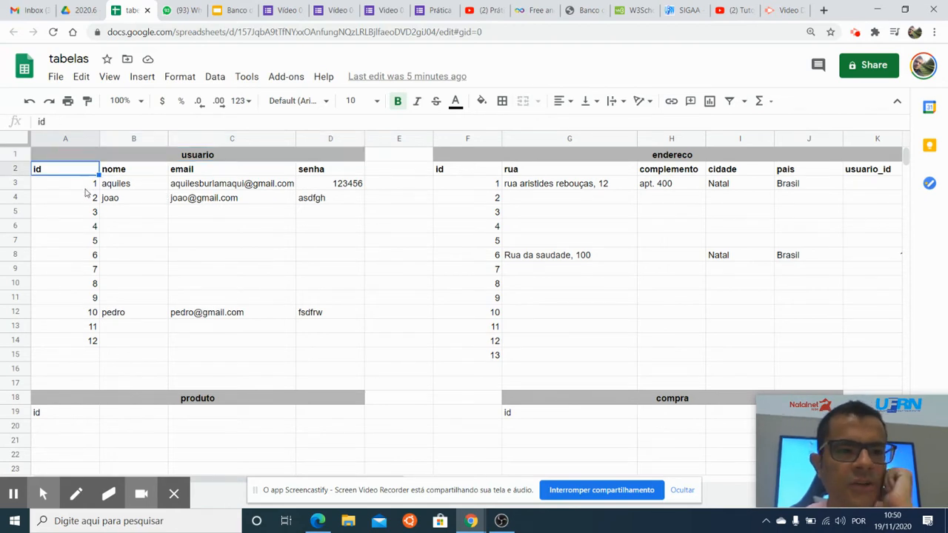
{"action": "left_click", "coordinate": [256, 157]}
{"action": "left_click", "coordinate": [592, 153]}
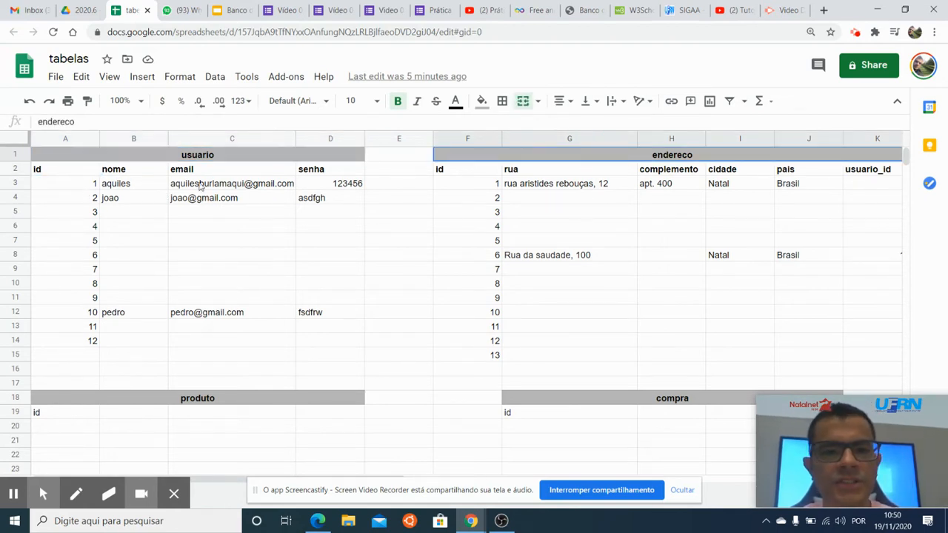
{"action": "left_click", "coordinate": [43, 171]}
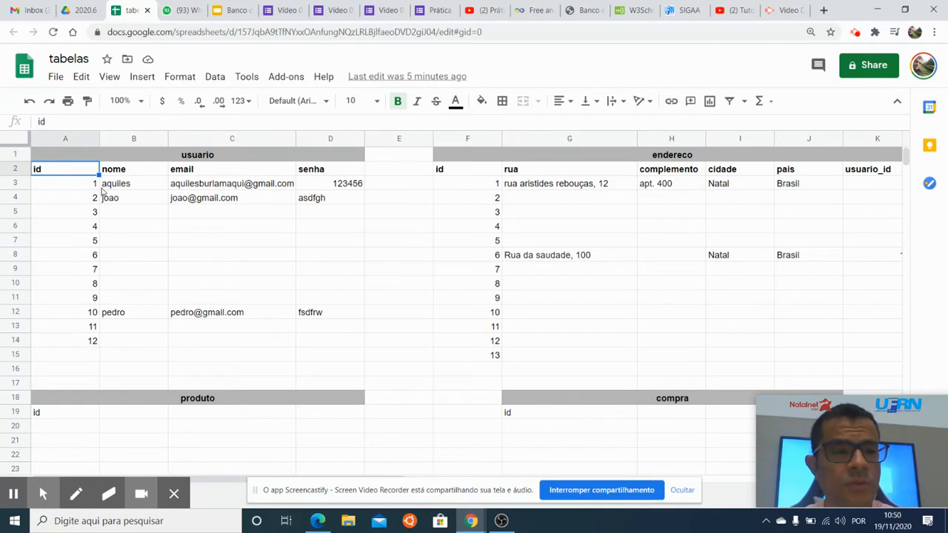
{"action": "left_click", "coordinate": [112, 172]}
{"action": "left_click", "coordinate": [73, 174]}
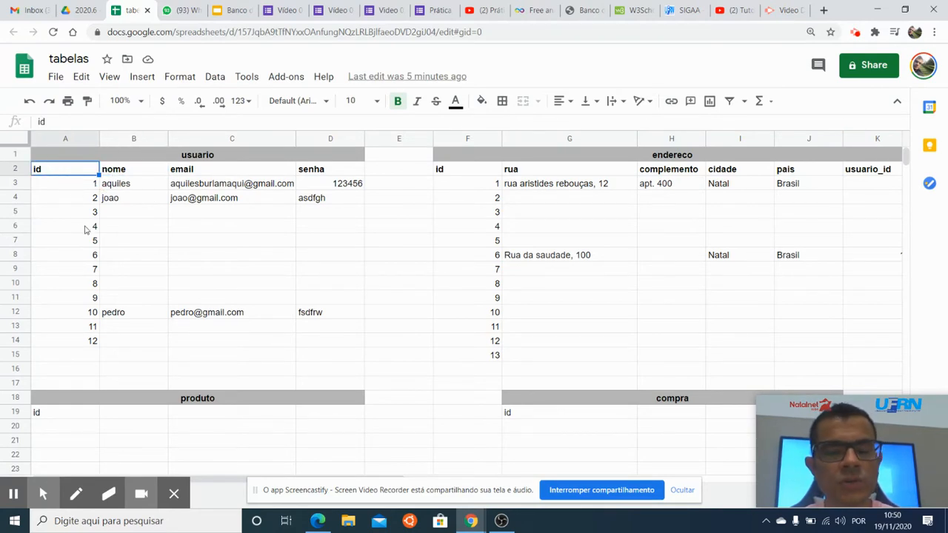
{"action": "left_click", "coordinate": [474, 168]}
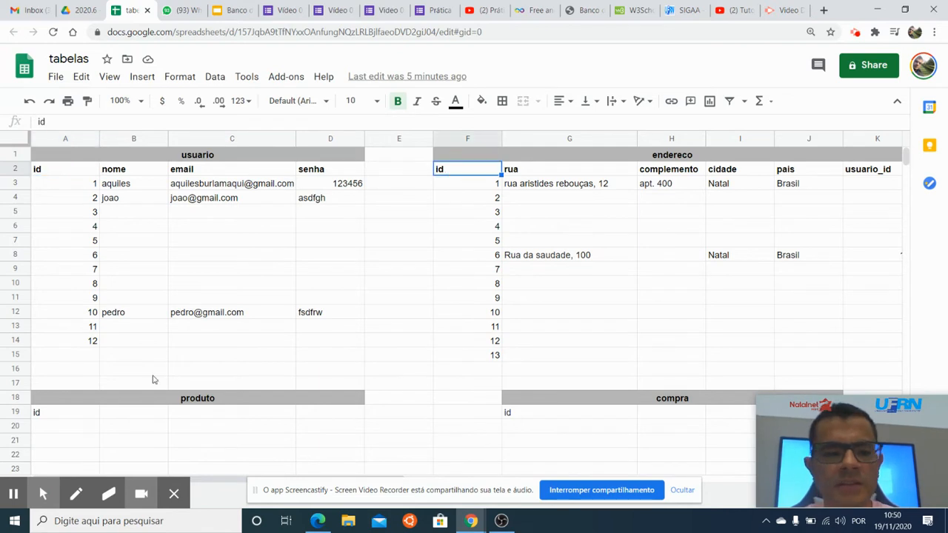
{"action": "left_click", "coordinate": [152, 398]}
{"action": "left_click", "coordinate": [607, 397]}
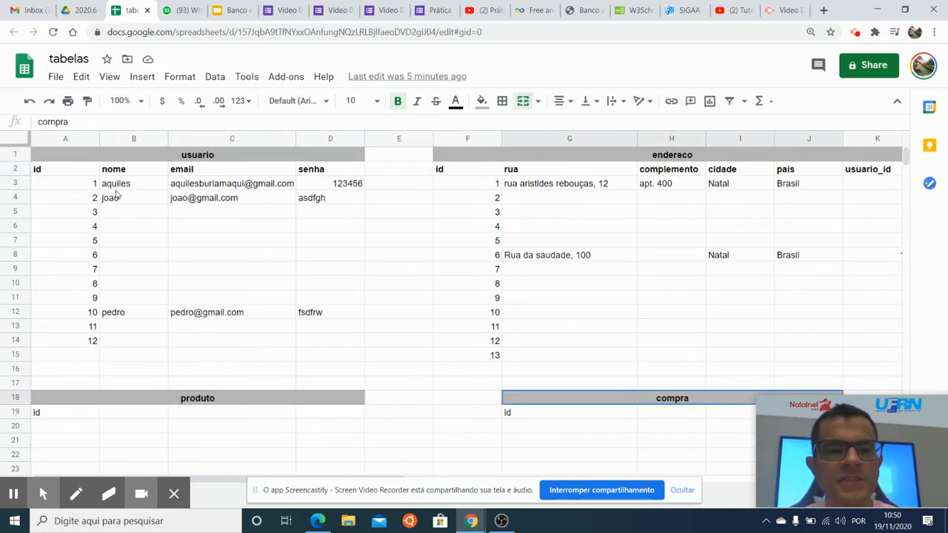
Examine the id values of the usuario table and the id and rua entries of the endereco table.
{"action": "left_click", "coordinate": [77, 185]}
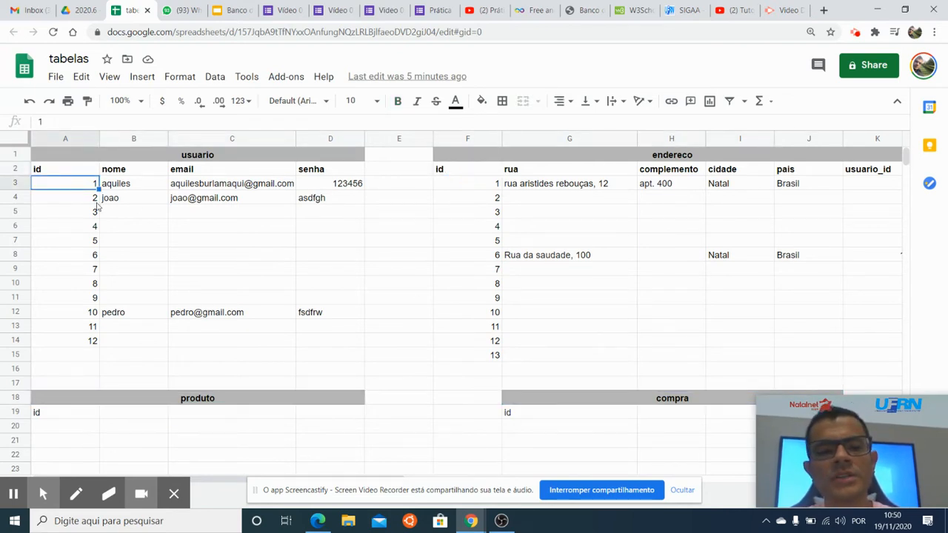
{"action": "left_click", "coordinate": [96, 255]}
{"action": "left_click", "coordinate": [71, 185]}
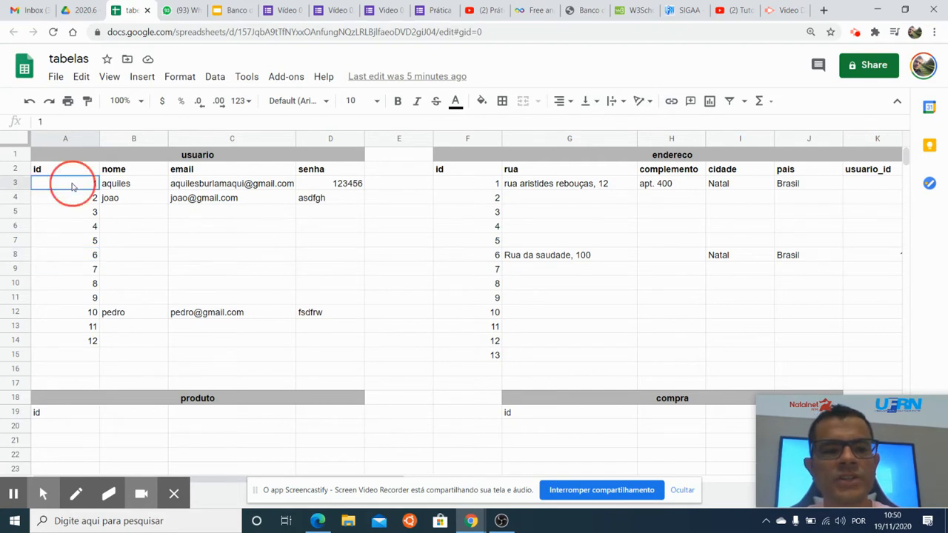
{"action": "left_click", "coordinate": [70, 171]}
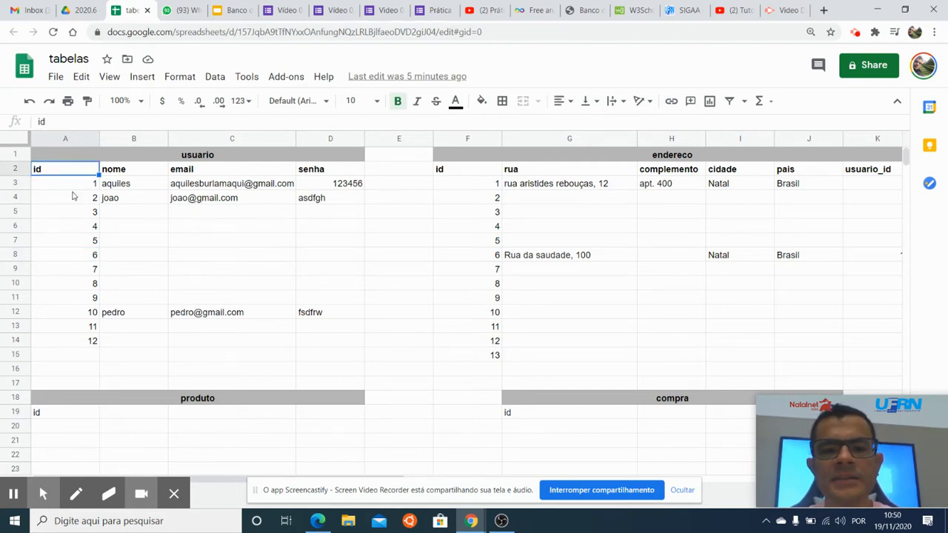
{"action": "left_click", "coordinate": [261, 200]}
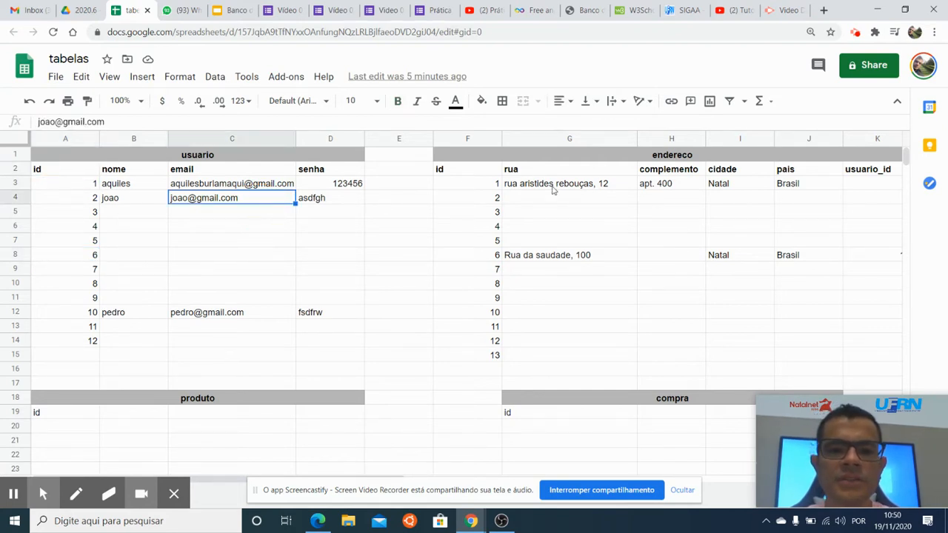
{"action": "left_click", "coordinate": [589, 174]}
{"action": "left_click", "coordinate": [618, 187]}
{"action": "left_click", "coordinate": [580, 197]}
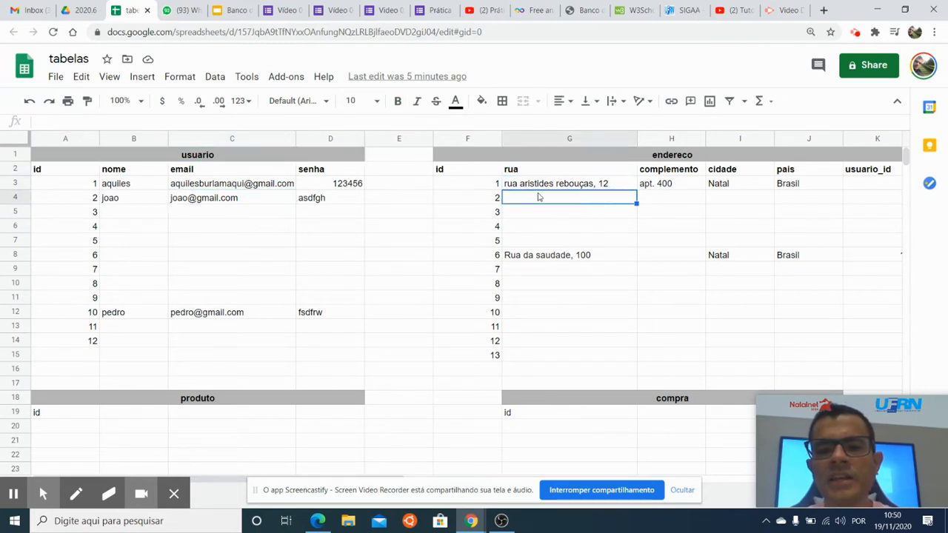
{"action": "left_click", "coordinate": [485, 186]}
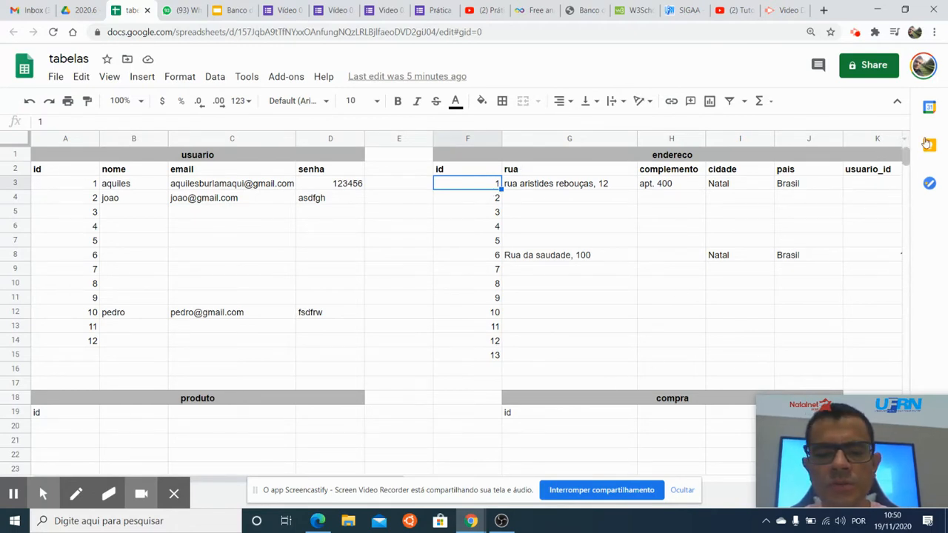
Examine the usuario_id column of the endereco table and trace its first row's value to the matching usuario record.
{"action": "left_click", "coordinate": [874, 170]}
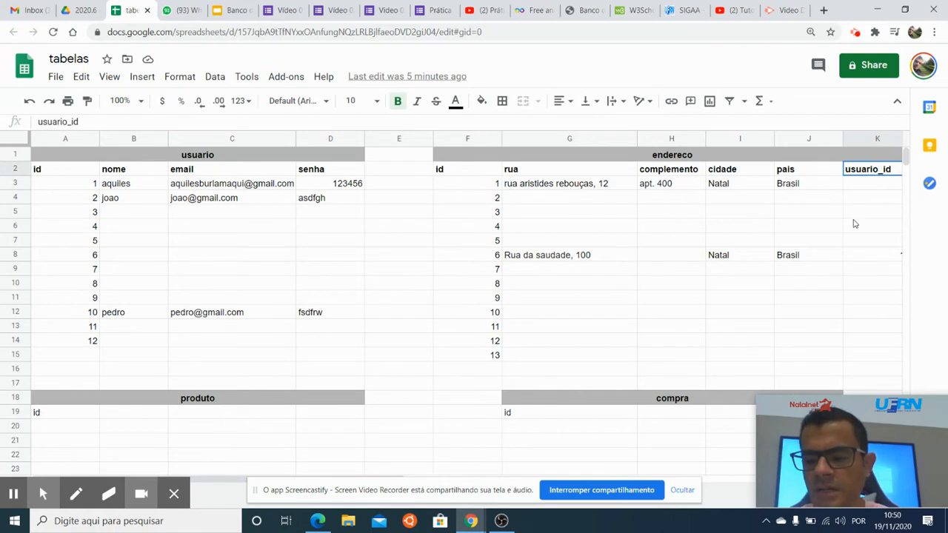
{"action": "key", "text": "Right"}
{"action": "left_click", "coordinate": [740, 188]}
{"action": "left_click", "coordinate": [734, 170]}
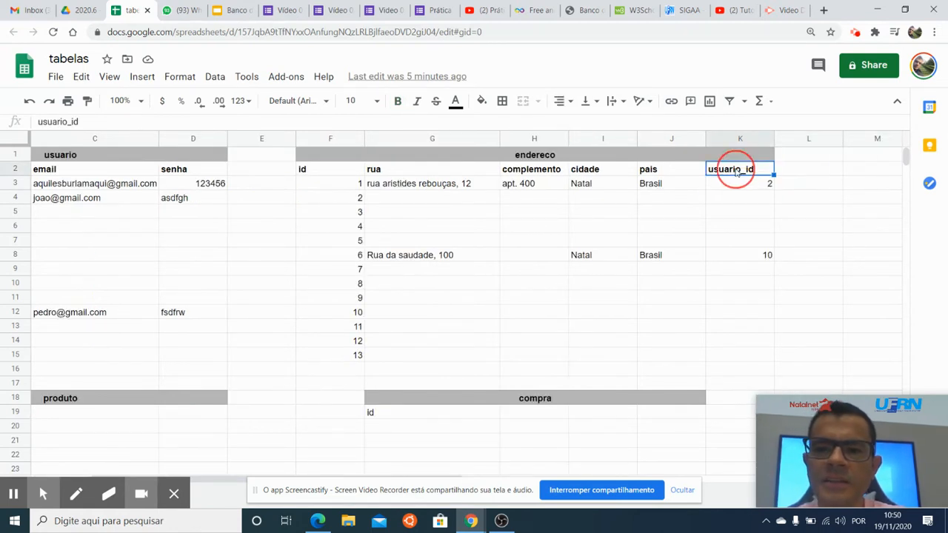
{"action": "left_click", "coordinate": [736, 189]}
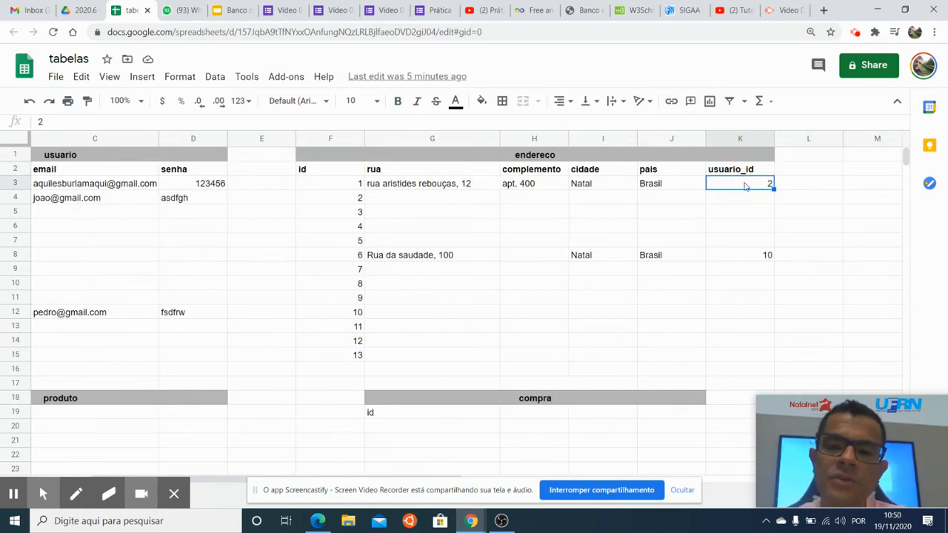
{"action": "left_click", "coordinate": [741, 169]}
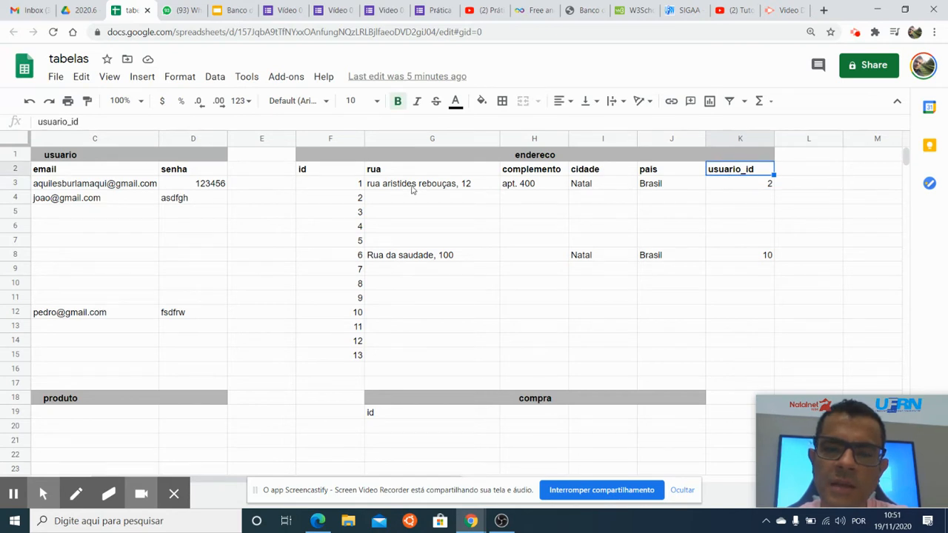
{"action": "left_click", "coordinate": [444, 187]}
{"action": "left_click", "coordinate": [728, 186]}
{"action": "key", "text": "Left"}
{"action": "key", "text": "Left"}
{"action": "key", "text": "Left"}
{"action": "key", "text": "Left"}
{"action": "key", "text": "Left"}
{"action": "key", "text": "Left"}
{"action": "key", "text": "Left"}
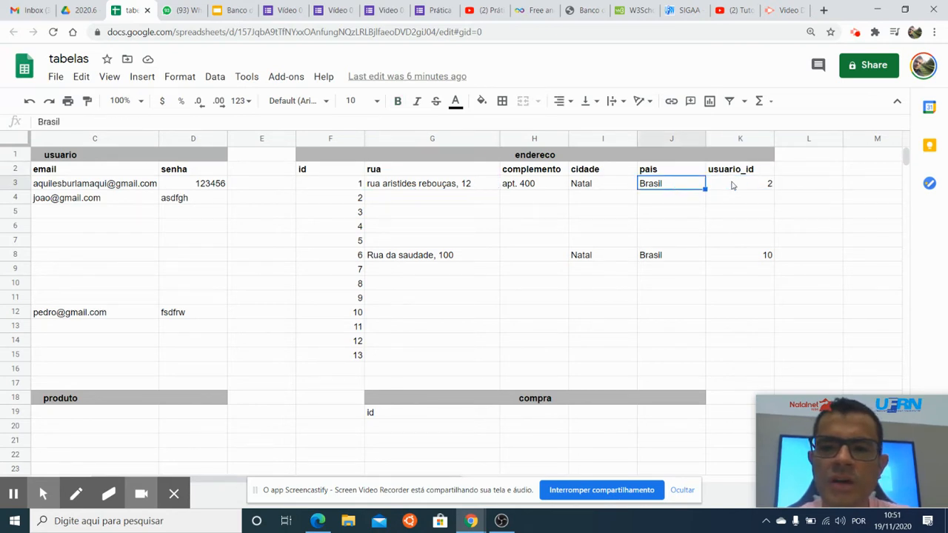
{"action": "key", "text": "Left"}
{"action": "key", "text": "Left"}
{"action": "key", "text": "Left"}
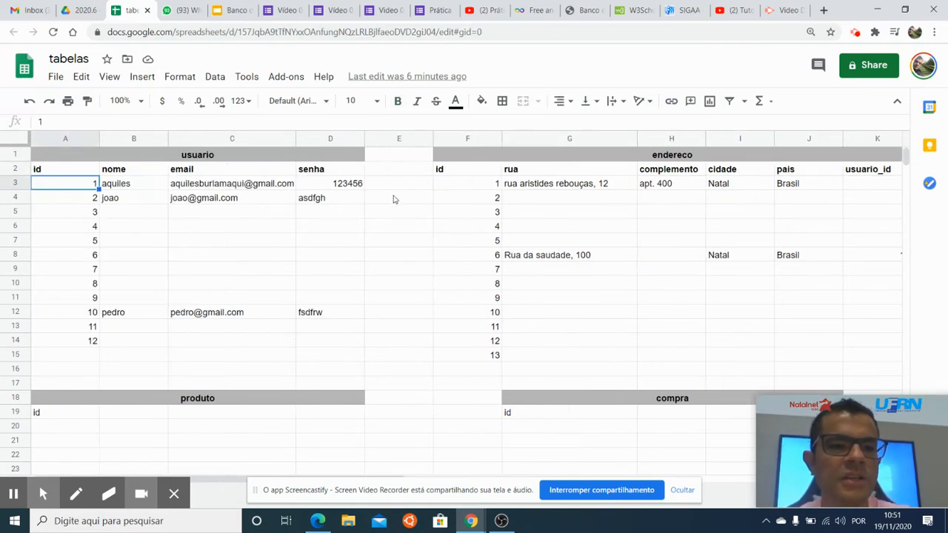
{"action": "left_click", "coordinate": [94, 201]}
{"action": "left_click", "coordinate": [150, 200]}
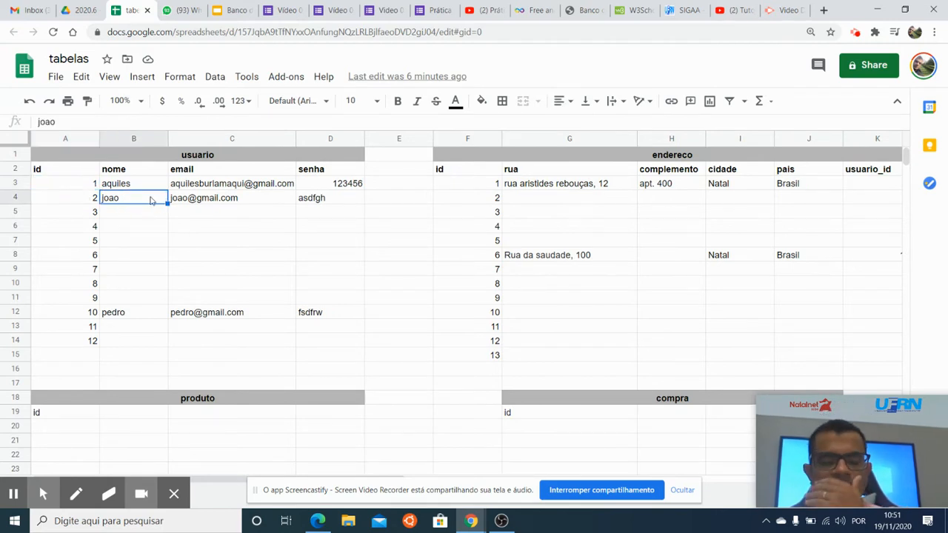
Add the column headers nome and descricao after id in the produto table.
{"action": "scroll", "coordinate": [323, 267], "scroll_direction": "down", "scroll_amount": 1}
{"action": "scroll", "coordinate": [312, 274], "scroll_direction": "up", "scroll_amount": 1}
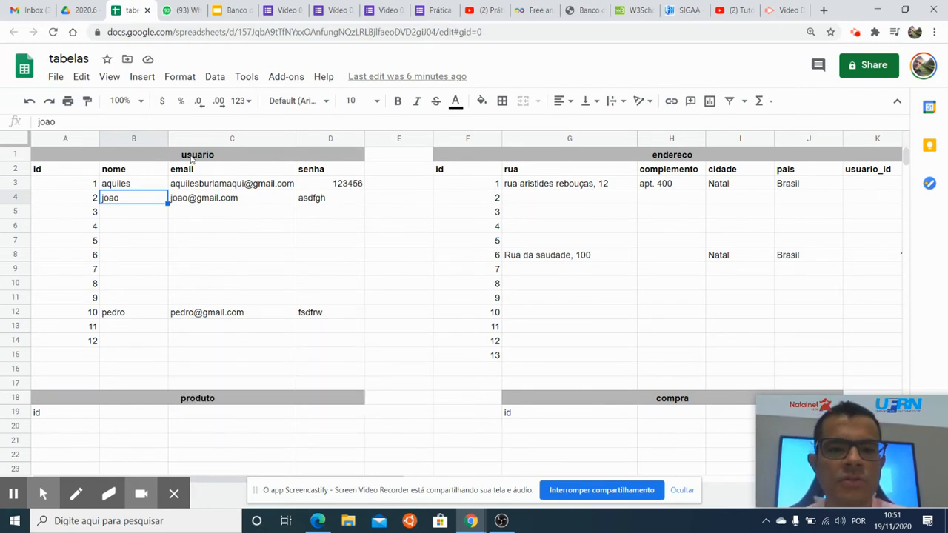
{"action": "left_click", "coordinate": [223, 404]}
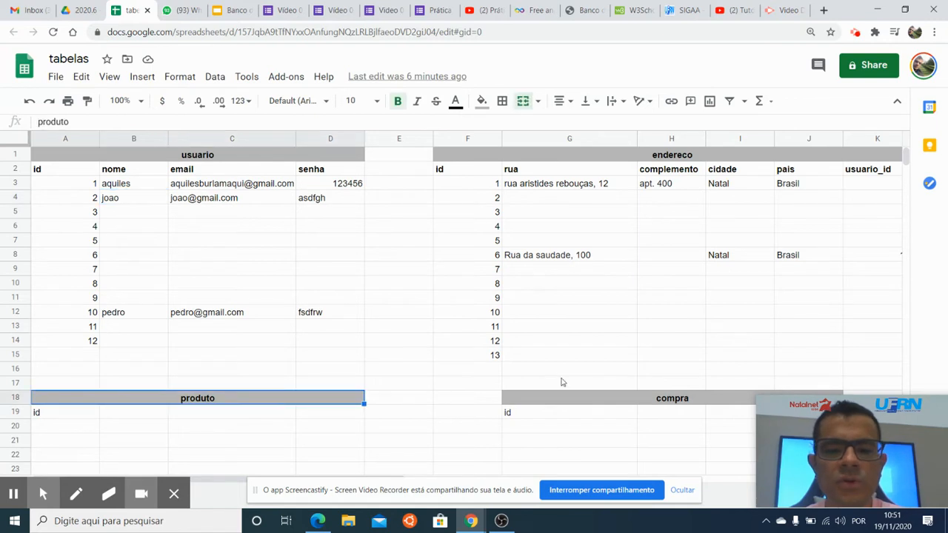
{"action": "left_click", "coordinate": [621, 398]}
{"action": "scroll", "coordinate": [603, 381], "scroll_direction": "down", "scroll_amount": 1}
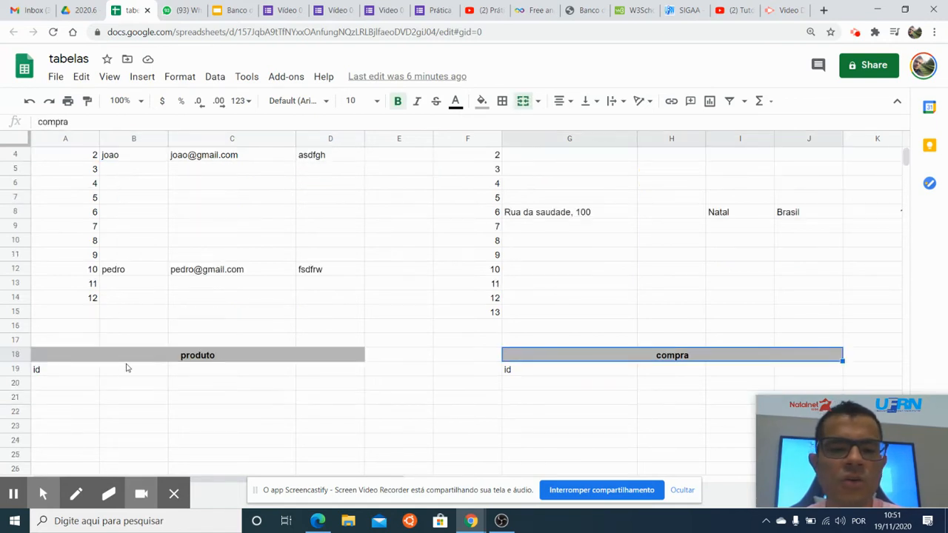
{"action": "left_click", "coordinate": [95, 373]}
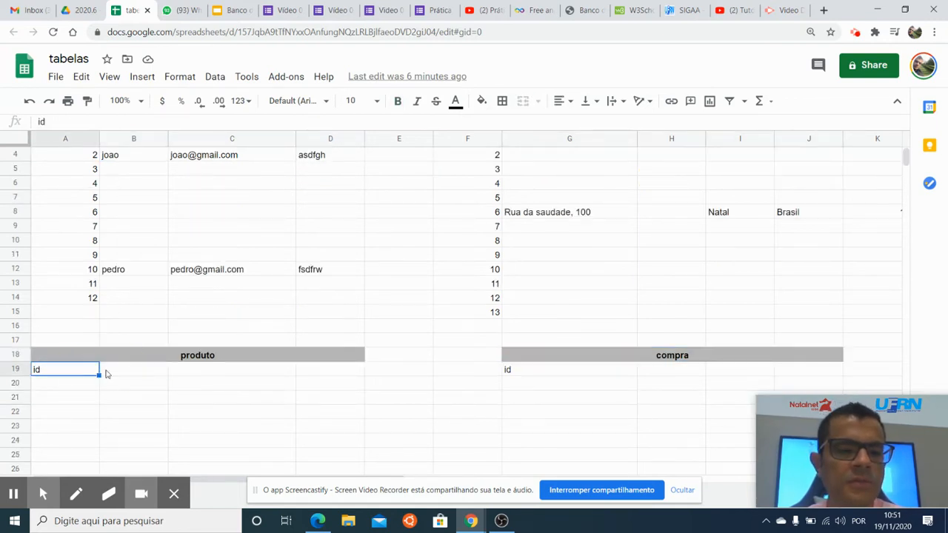
{"action": "left_click", "coordinate": [128, 372]}
{"action": "type", "text": "nome"}
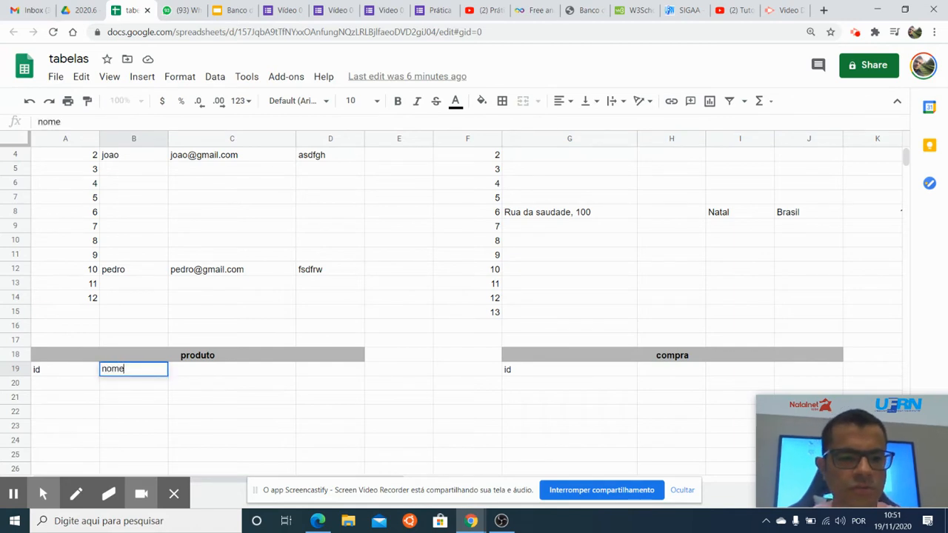
{"action": "key", "text": "Tab"}
{"action": "type", "text": "descricaop"}
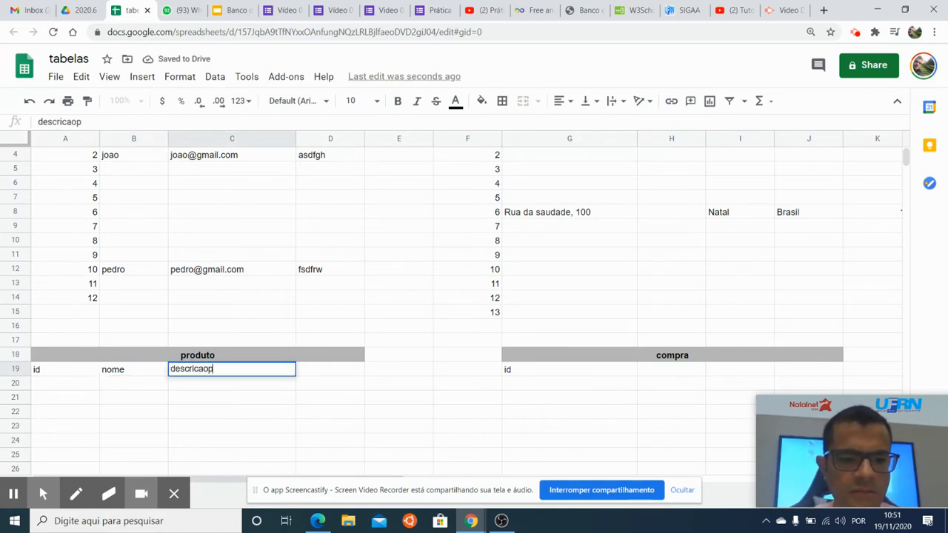
{"action": "key", "text": "Tab"}
{"action": "key", "text": "Left"}
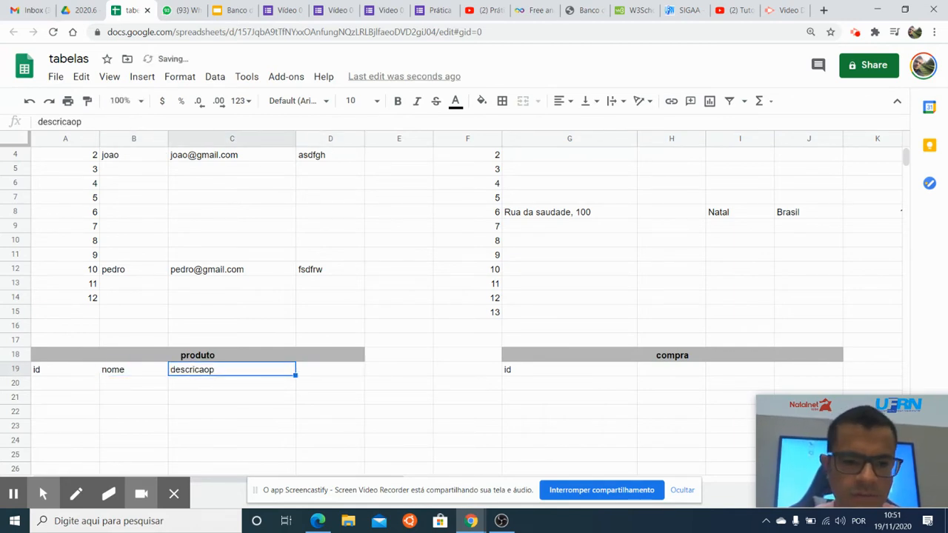
{"action": "double_click", "coordinate": [220, 372]}
{"action": "key", "text": "BackSpace"}
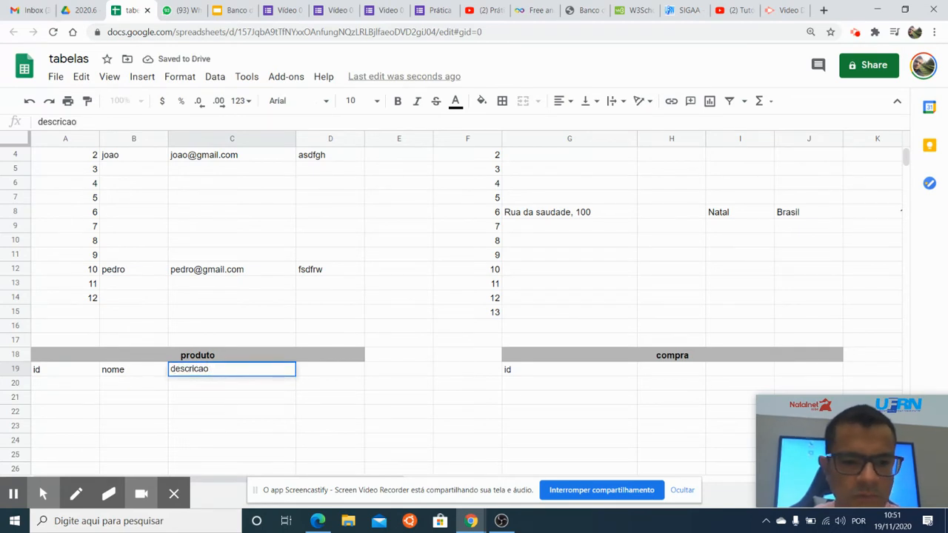
{"action": "key", "text": "BackSpace"}
{"action": "key", "text": "Return"}
Add valor as the fourth column header of the produto table.
{"action": "left_click", "coordinate": [315, 373]}
{"action": "type", "text": "valor"}
{"action": "key", "text": "Return"}
Fill the first produto row with id 1, nome bola, descricao bola de campo and valor 100.
{"action": "key", "text": "Left"}
{"action": "key", "text": "Left"}
{"action": "key", "text": "Left"}
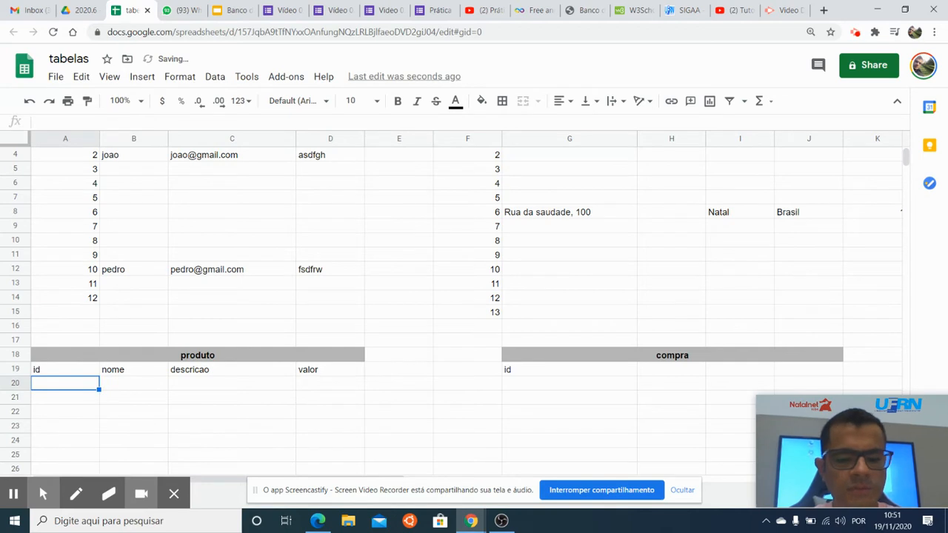
{"action": "type", "text": "1"}
{"action": "key", "text": "Tab"}
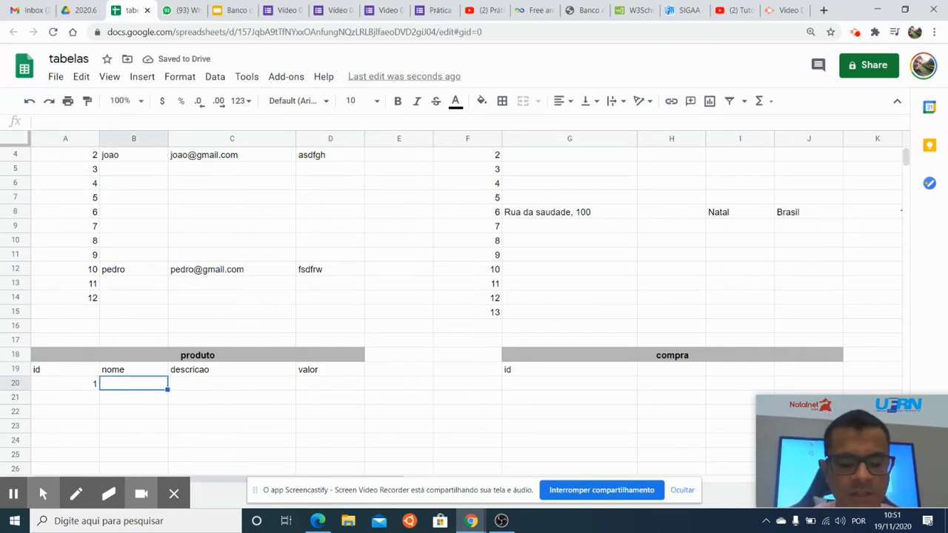
{"action": "type", "text": "bola"}
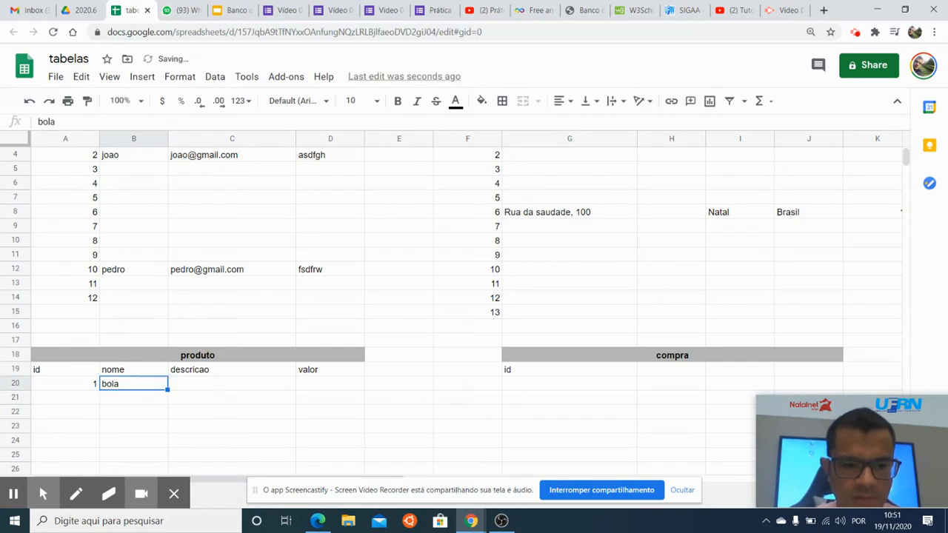
{"action": "key", "text": "Tab"}
{"action": "type", "text": "bola de campo"}
{"action": "key", "text": "Return"}
{"action": "left_click", "coordinate": [330, 383]}
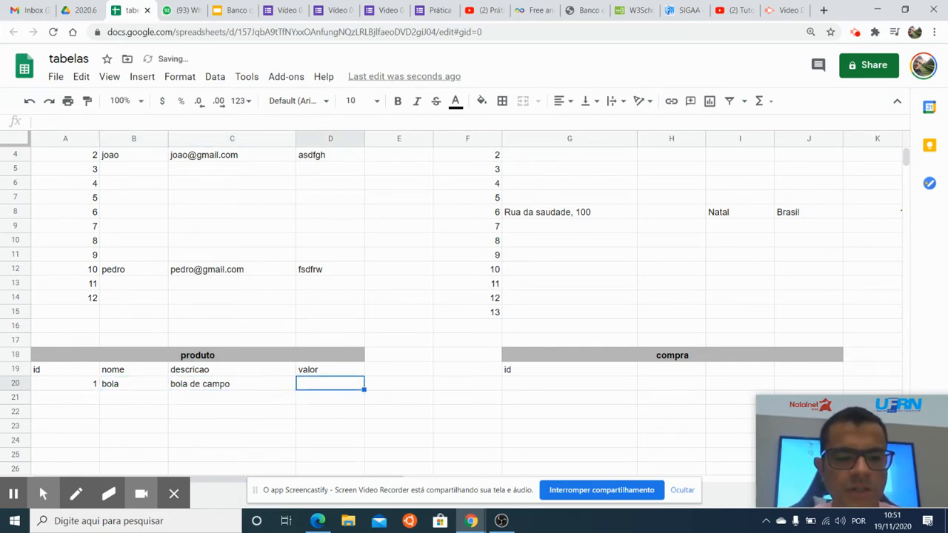
{"action": "type", "text": "100"}
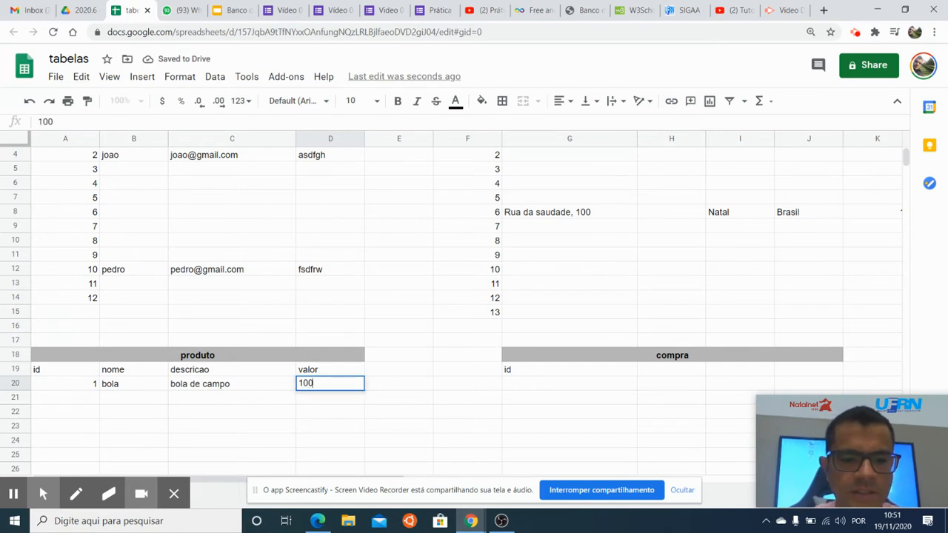
{"action": "key", "text": "Return"}
{"action": "key", "text": "Up"}
{"action": "key", "text": "Left"}
{"action": "key", "text": "Right"}
{"action": "key", "text": "Left"}
{"action": "key", "text": "Left"}
{"action": "key", "text": "Right"}
{"action": "key", "text": "Left"}
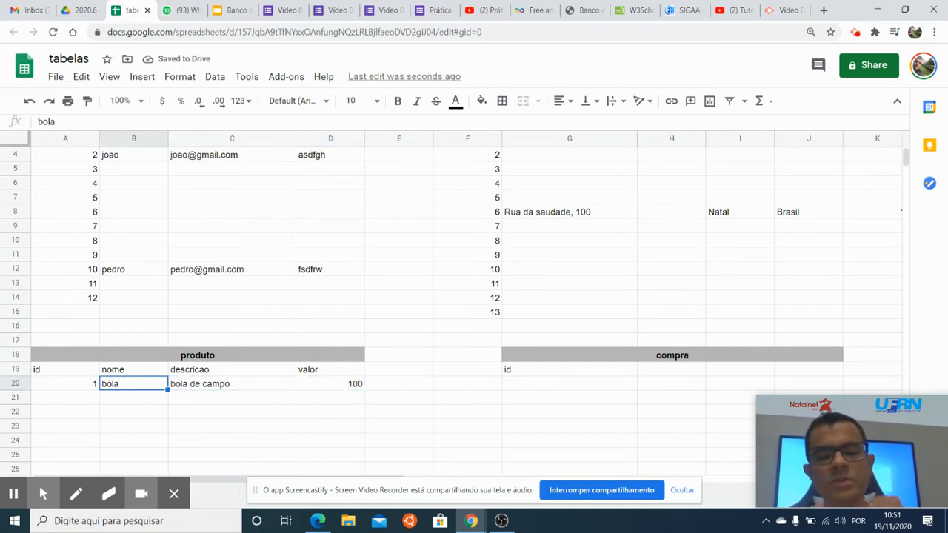
Add estoque as the fifth column header of the produto table.
{"action": "left_click", "coordinate": [390, 370]}
{"action": "type", "text": "estoque"}
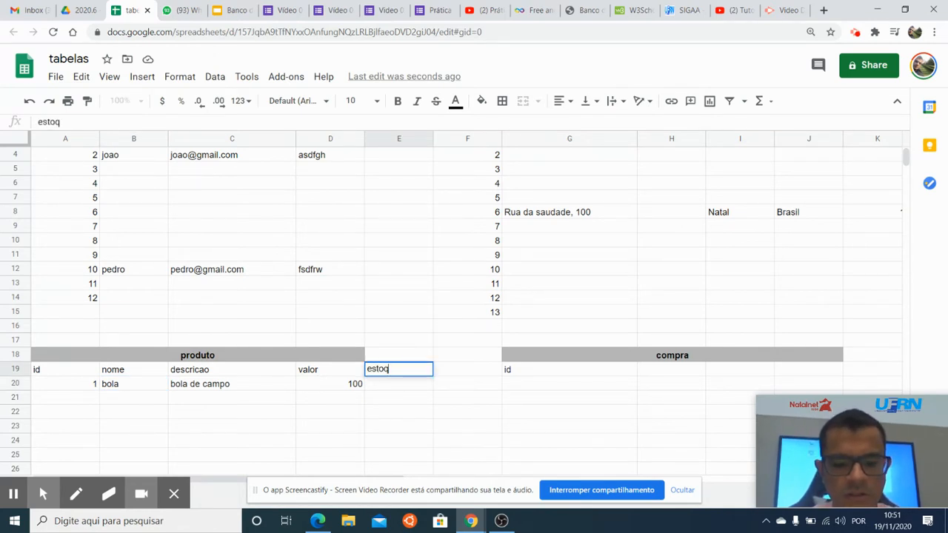
{"action": "key", "text": "Return"}
Merge the produto title cell with the cell above estoque so the title spans all five columns.
{"action": "key", "text": "Up"}
{"action": "key", "text": "Left"}
{"action": "key", "text": "Up"}
{"action": "key", "text": "shift+Right"}
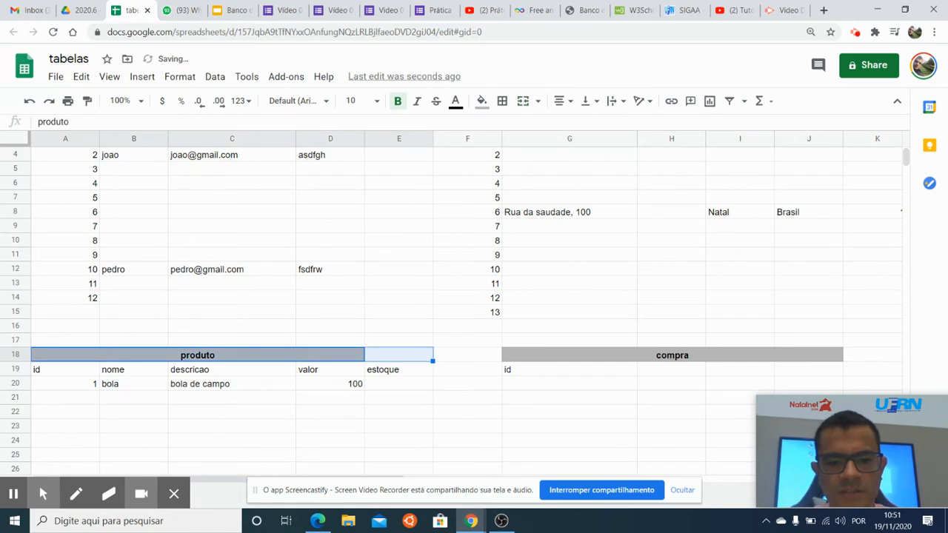
{"action": "left_click", "coordinate": [523, 101]}
Set the estoque of the bola product to 6.
{"action": "left_click", "coordinate": [383, 399]}
{"action": "left_click", "coordinate": [395, 386]}
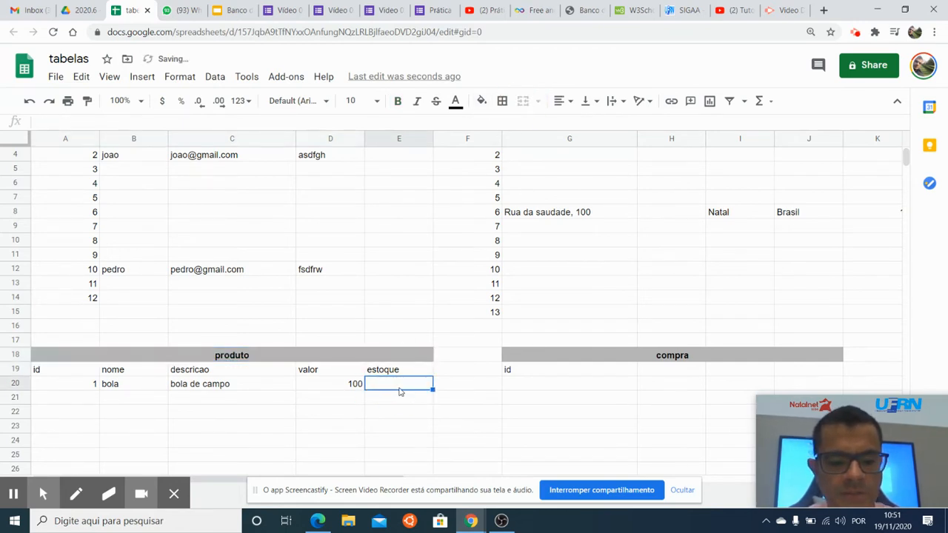
{"action": "type", "text": "6"}
{"action": "left_click", "coordinate": [403, 416]}
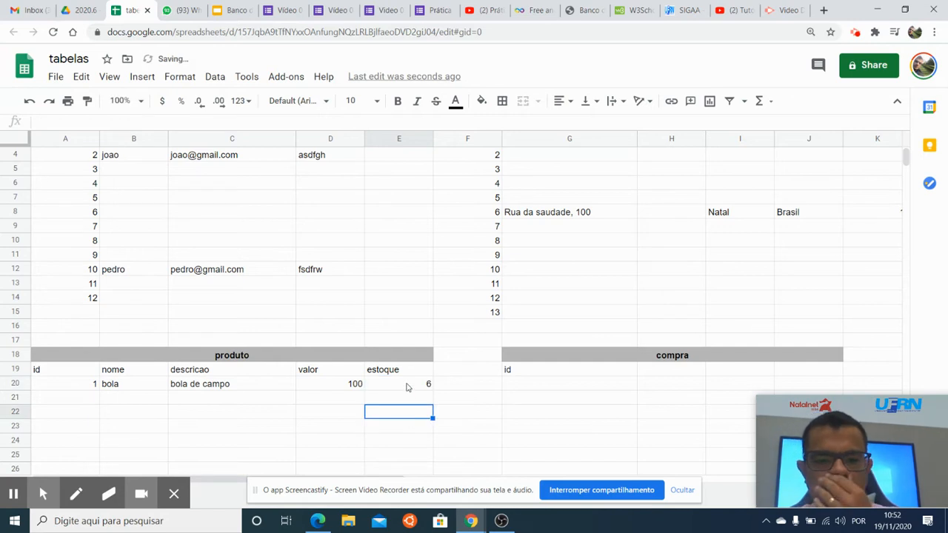
Start a second produto row with id 2 and nome chuteira.
{"action": "left_click", "coordinate": [535, 370]}
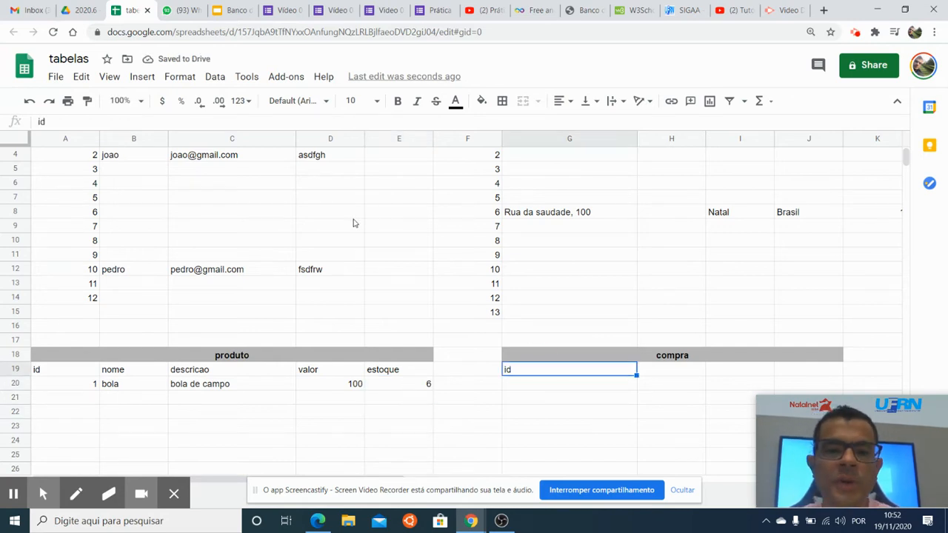
{"action": "scroll", "coordinate": [355, 222], "scroll_direction": "up", "scroll_amount": 1}
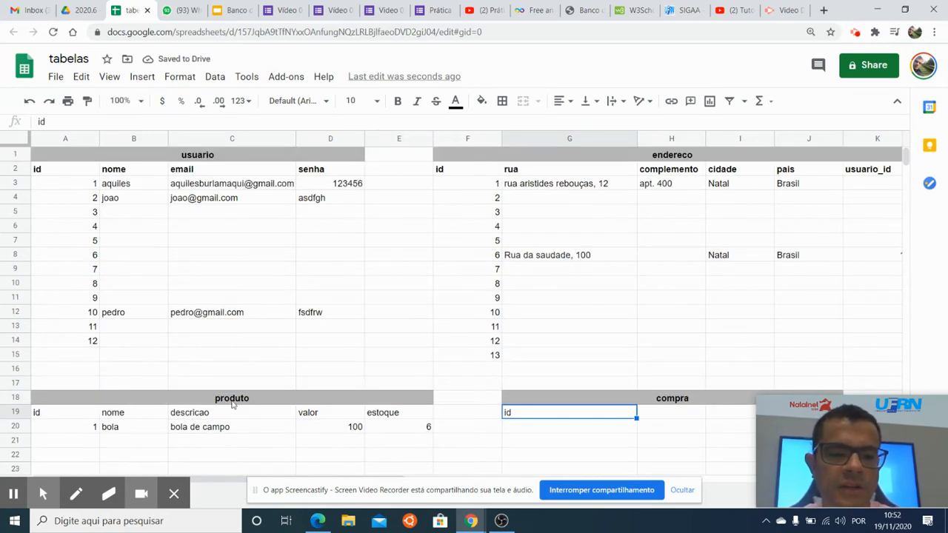
{"action": "left_click", "coordinate": [77, 444]}
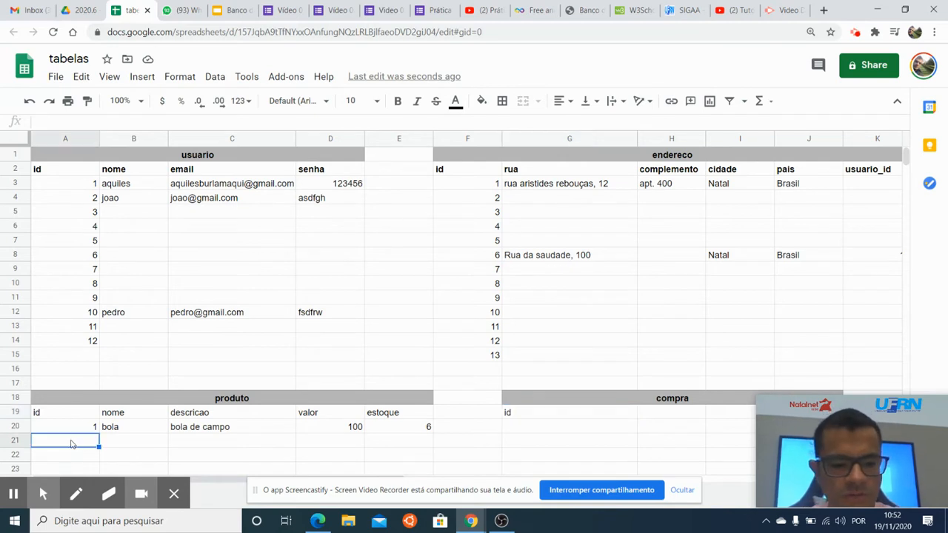
{"action": "type", "text": "2"}
{"action": "key", "text": "Tab"}
{"action": "type", "text": "chiteira"}
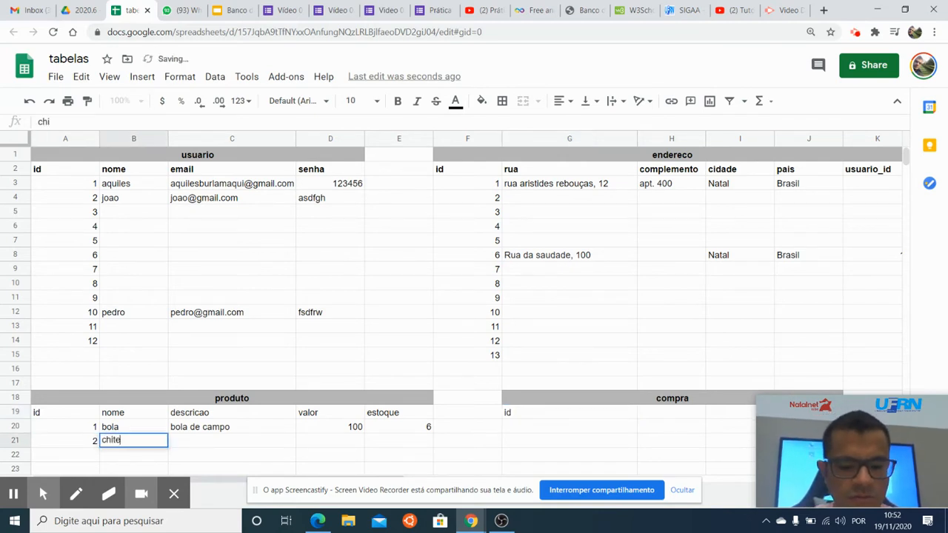
{"action": "key", "text": "Return"}
{"action": "left_click", "coordinate": [122, 443]}
{"action": "type", "text": "ch"}
{"action": "key", "text": "BackSpace"}
{"action": "type", "text": "uteira"}
{"action": "key", "text": "Tab"}
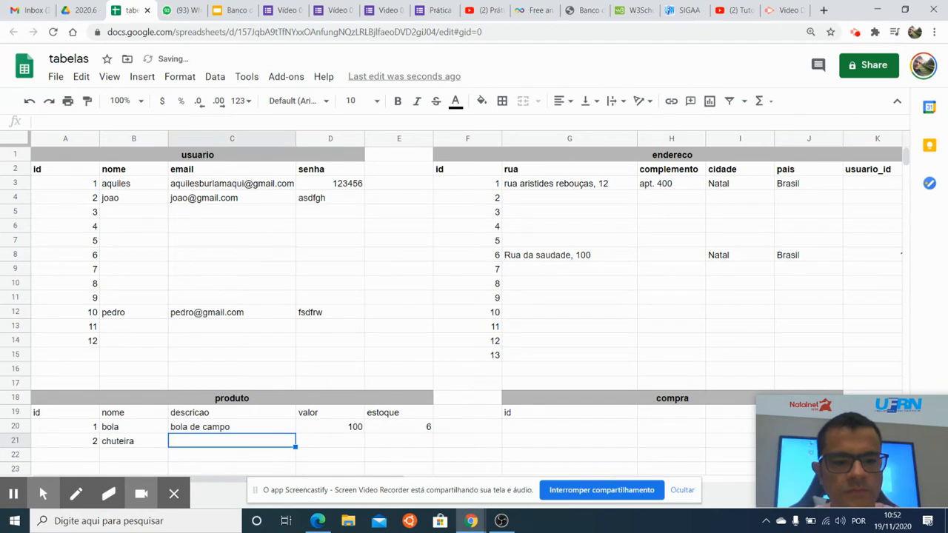
Complete the chuteira row with descricao chuteira de society, valor 150 and estoque 10.
{"action": "type", "text": "chuteira de soci"}
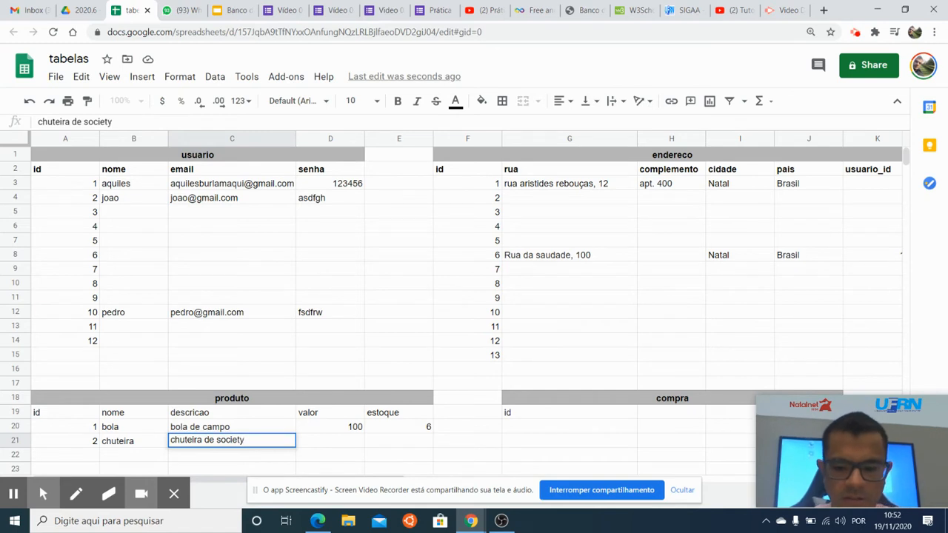
{"action": "type", "text": "ety"}
{"action": "key", "text": "Tab"}
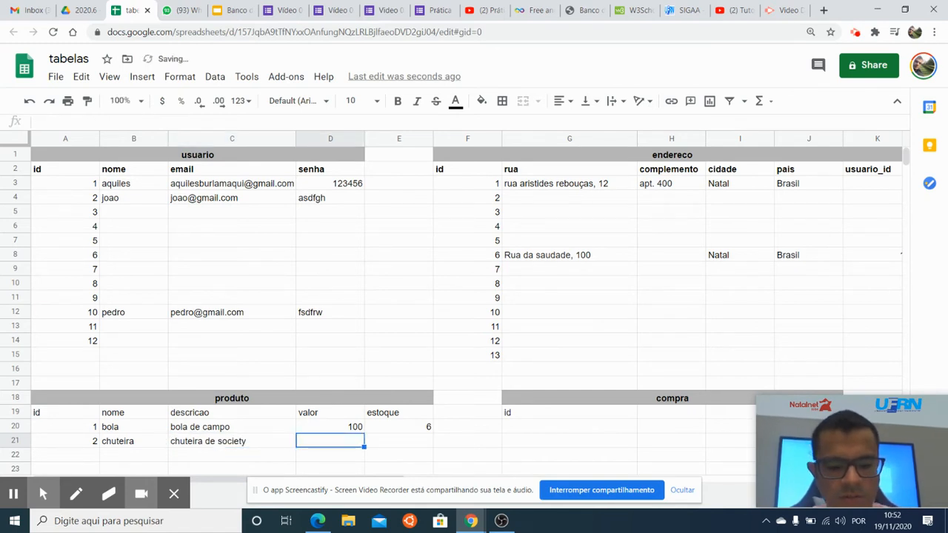
{"action": "type", "text": "150"}
{"action": "key", "text": "Tab"}
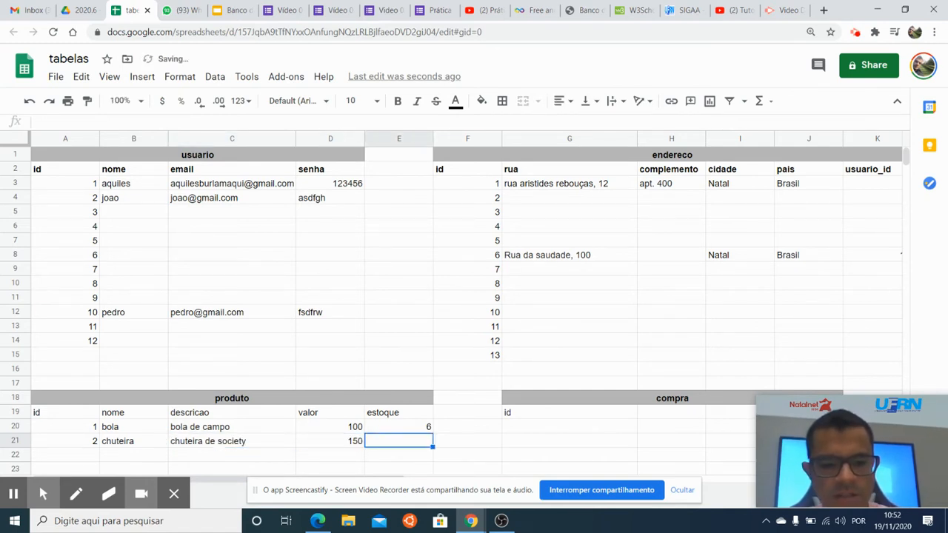
{"action": "type", "text": "10"}
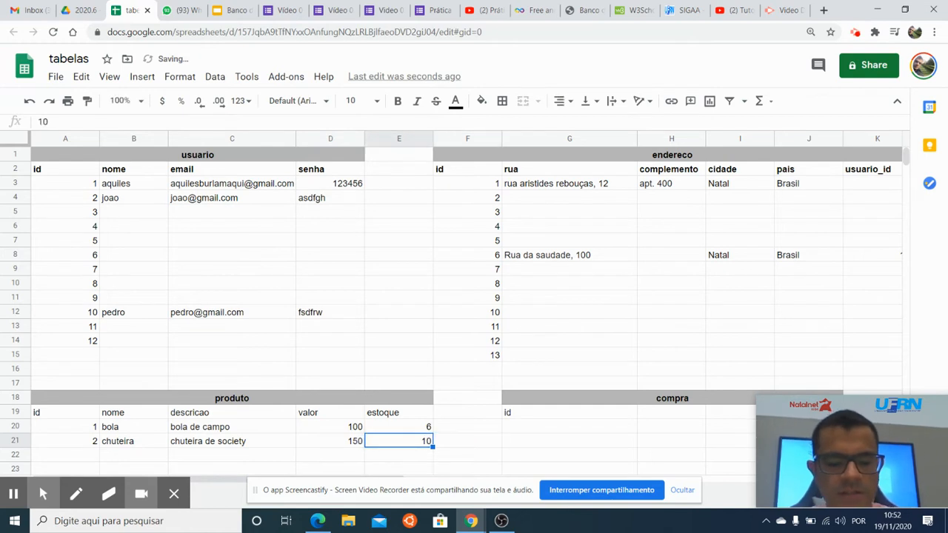
Extend the chuteira row's description to read chuteira de society, 40.
{"action": "double_click", "coordinate": [269, 438]}
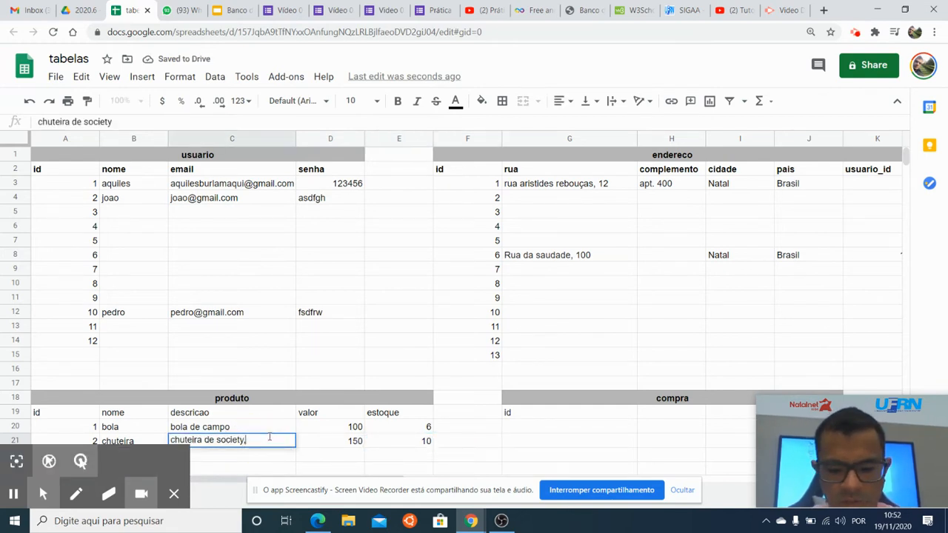
{"action": "type", "text": ", 40"}
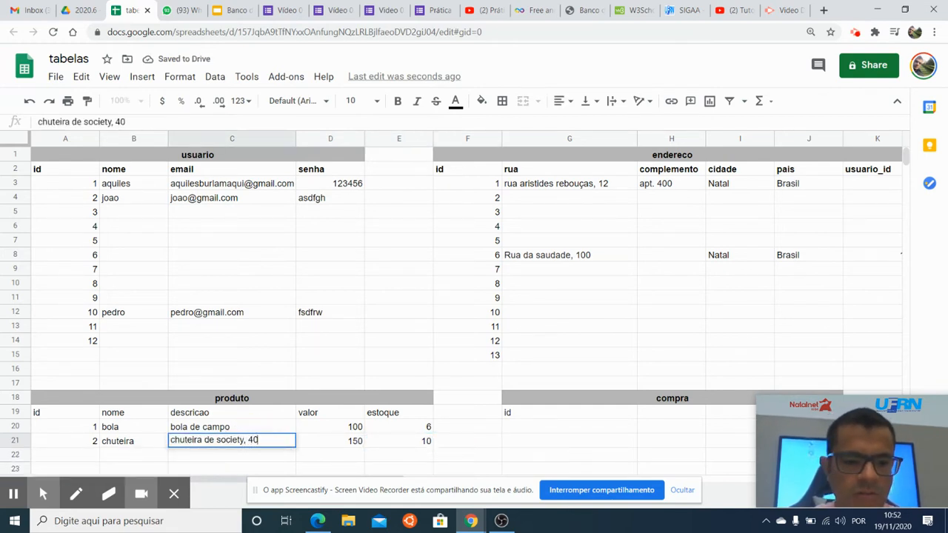
{"action": "left_click", "coordinate": [362, 442]}
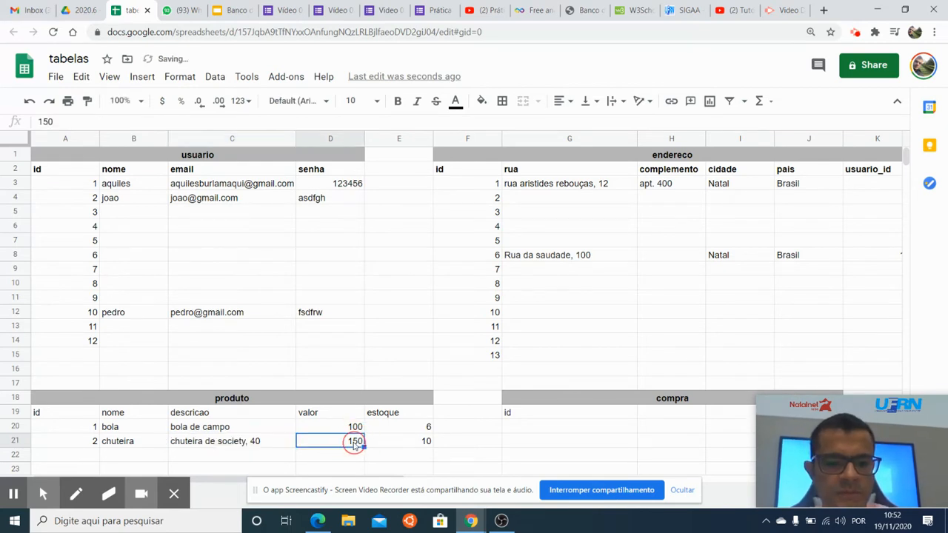
Set the valor of the chuteira product to 15.
{"action": "left_click", "coordinate": [283, 454]}
{"action": "scroll", "coordinate": [328, 443], "scroll_direction": "down", "scroll_amount": 1}
{"action": "left_click", "coordinate": [341, 400]}
{"action": "type", "text": "15"}
{"action": "key", "text": "Return"}
{"action": "key", "text": "Up"}
{"action": "left_click", "coordinate": [523, 398]}
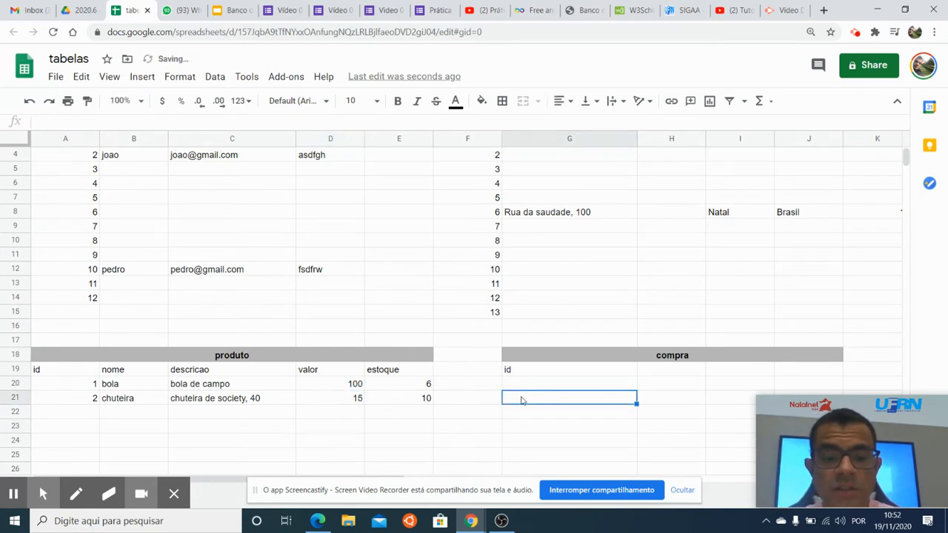
Set the chuteira product's valor to 150 and its estoque to 15.
{"action": "left_click", "coordinate": [362, 401]}
{"action": "type", "text": "150"}
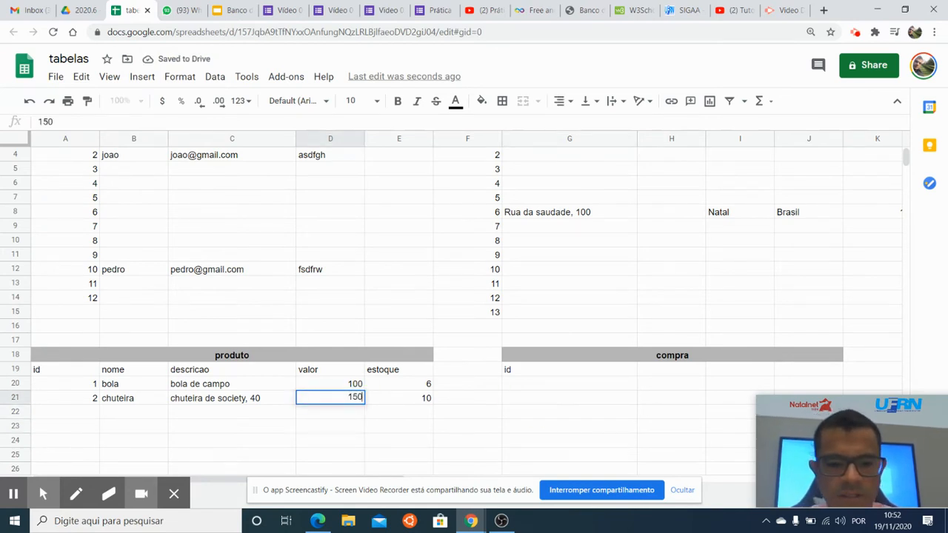
{"action": "key", "text": "Tab"}
{"action": "type", "text": "1"}
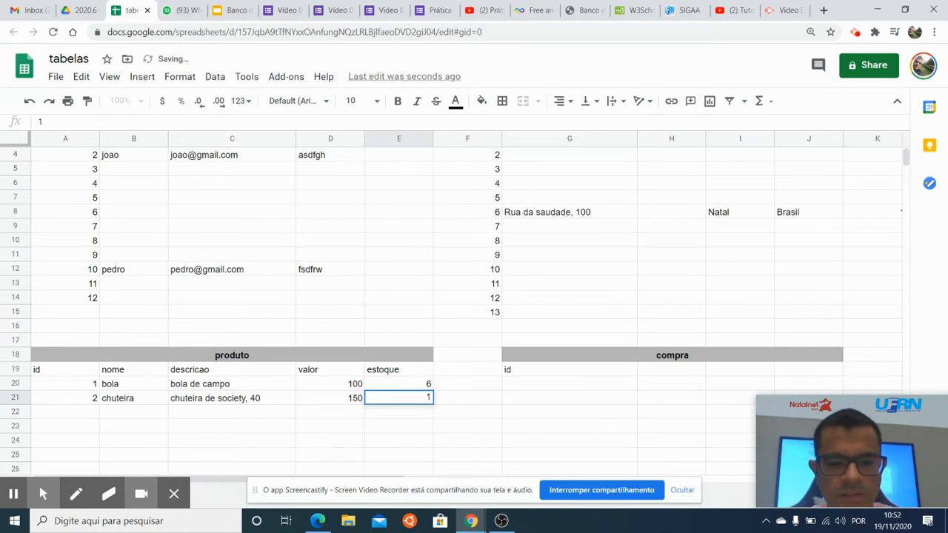
{"action": "type", "text": "5"}
{"action": "key", "text": "Tab"}
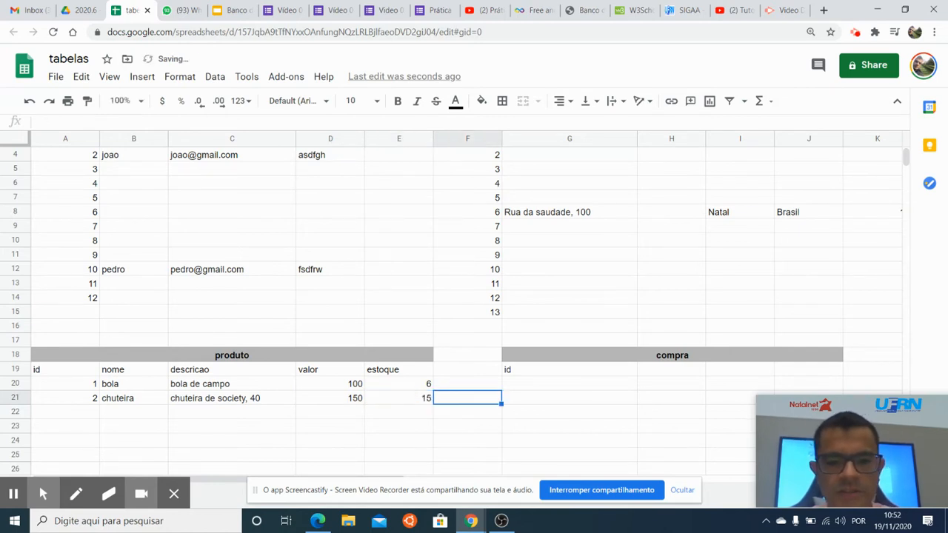
{"action": "key", "text": "Tab"}
{"action": "key", "text": "Tab"}
{"action": "key", "text": "Tab"}
{"action": "key", "text": "Left"}
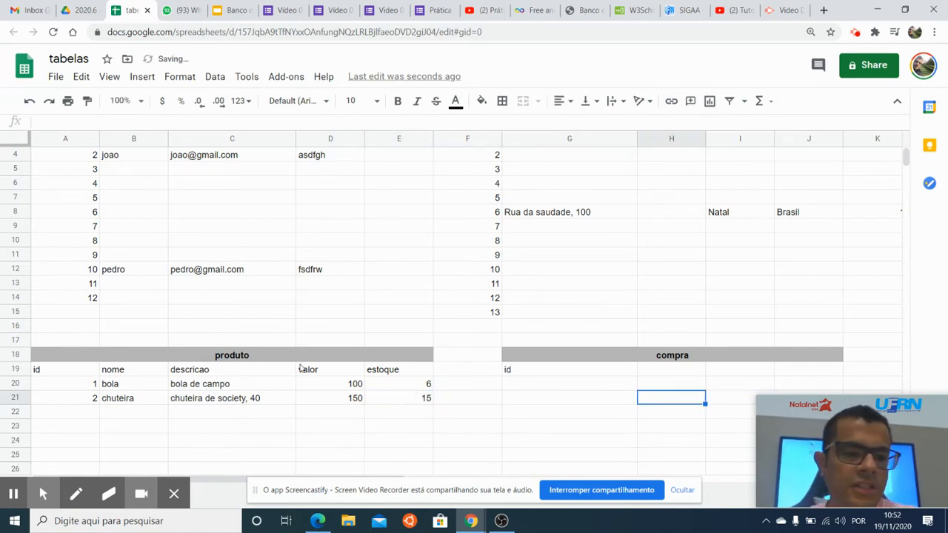
Examine the usuario table, checking the email and senha columns and the kinds of values they hold.
{"action": "scroll", "coordinate": [342, 345], "scroll_direction": "up", "scroll_amount": 1}
{"action": "left_click", "coordinate": [197, 157]}
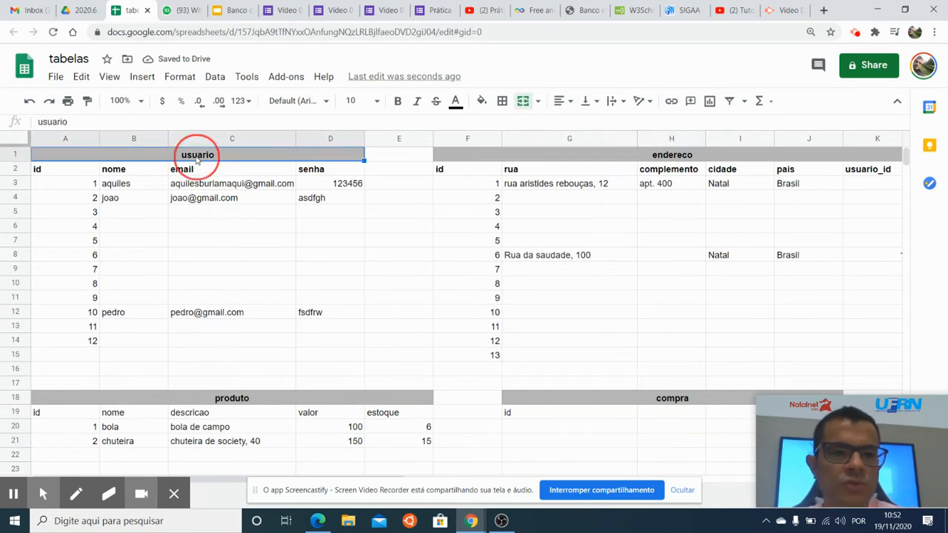
{"action": "left_click", "coordinate": [194, 184]}
{"action": "key", "text": "Right"}
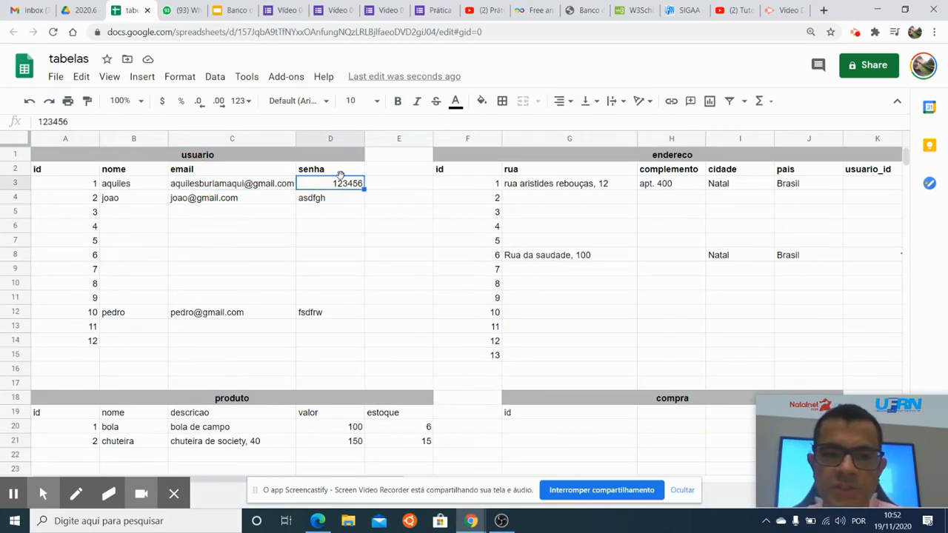
{"action": "left_click", "coordinate": [335, 197]}
{"action": "left_click", "coordinate": [331, 185]}
{"action": "left_click_drag", "start_coordinate": [335, 208], "coordinate": [335, 326]}
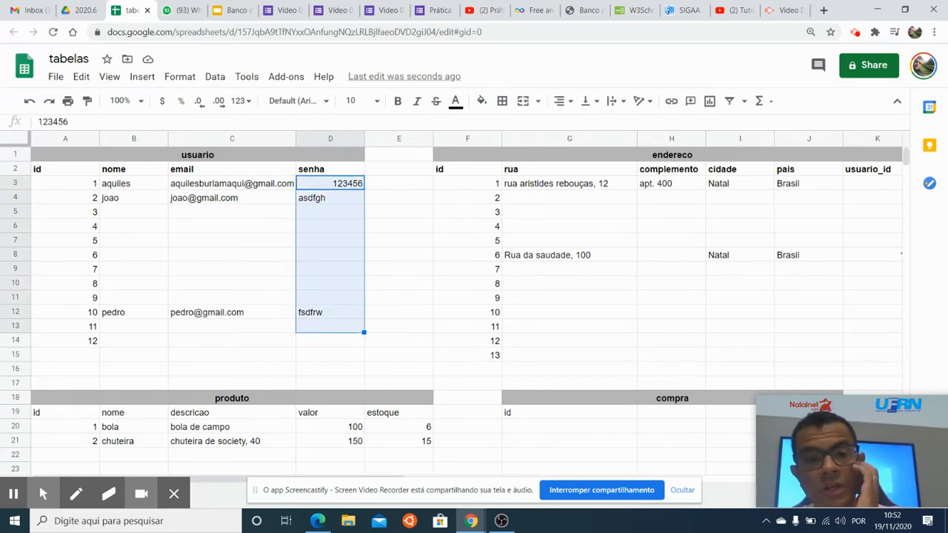
{"action": "left_click", "coordinate": [337, 188]}
{"action": "left_click", "coordinate": [549, 218]}
{"action": "left_click", "coordinate": [314, 188]}
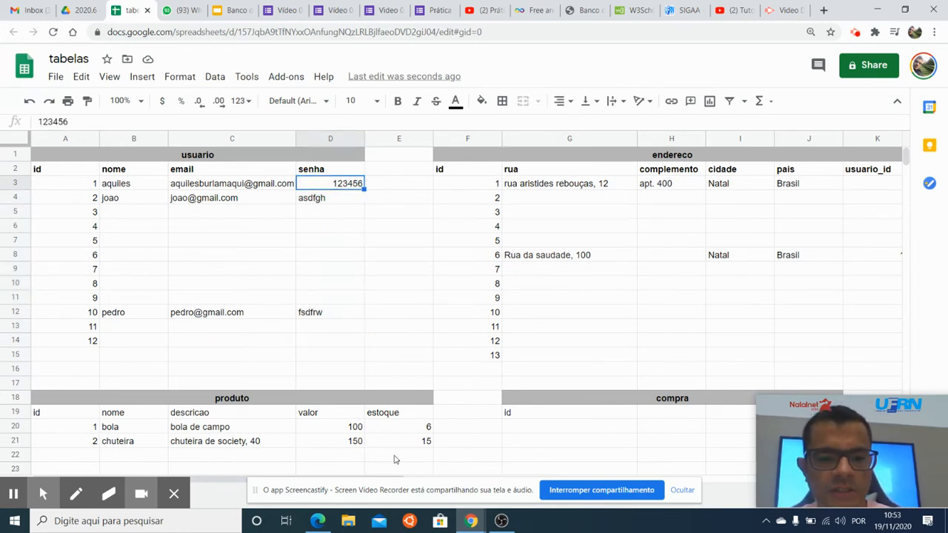
Examine the endereco table's columns from rua to usuario_id along its header and first record.
{"action": "left_click", "coordinate": [631, 172]}
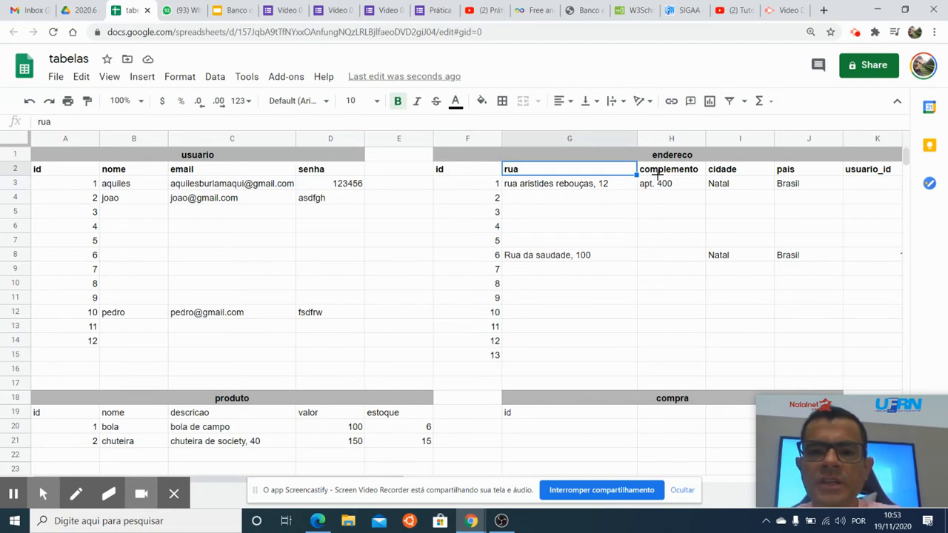
{"action": "key", "text": "Right"}
{"action": "left_click", "coordinate": [835, 187]}
{"action": "key", "text": "Right"}
{"action": "key", "text": "Right"}
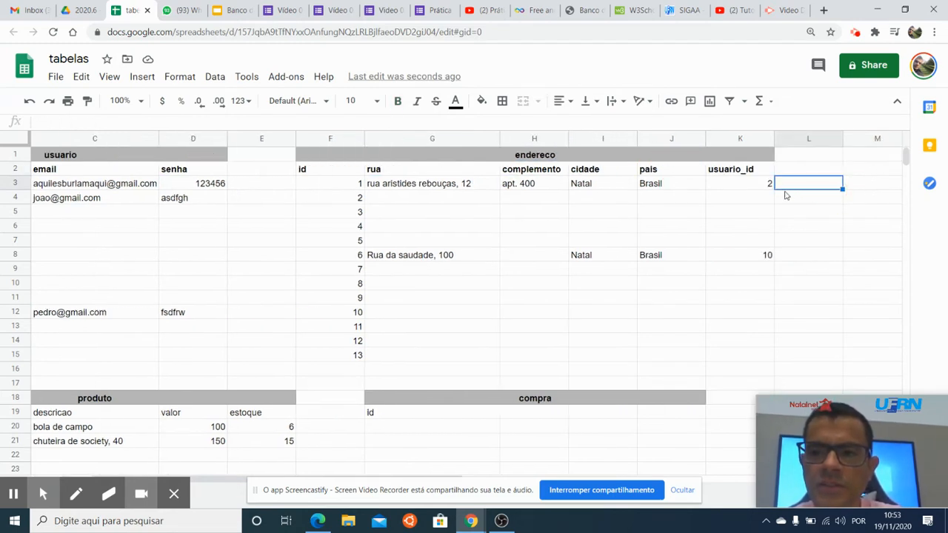
{"action": "key", "text": "Left"}
{"action": "key", "text": "Left"}
{"action": "key", "text": "Left"}
{"action": "key", "text": "Left"}
{"action": "key", "text": "Left"}
{"action": "left_click", "coordinate": [770, 186]}
{"action": "key", "text": "Left"}
{"action": "key", "text": "Left"}
{"action": "key", "text": "Left"}
{"action": "key", "text": "Left"}
{"action": "key", "text": "Left"}
{"action": "key", "text": "Left"}
{"action": "key", "text": "Left"}
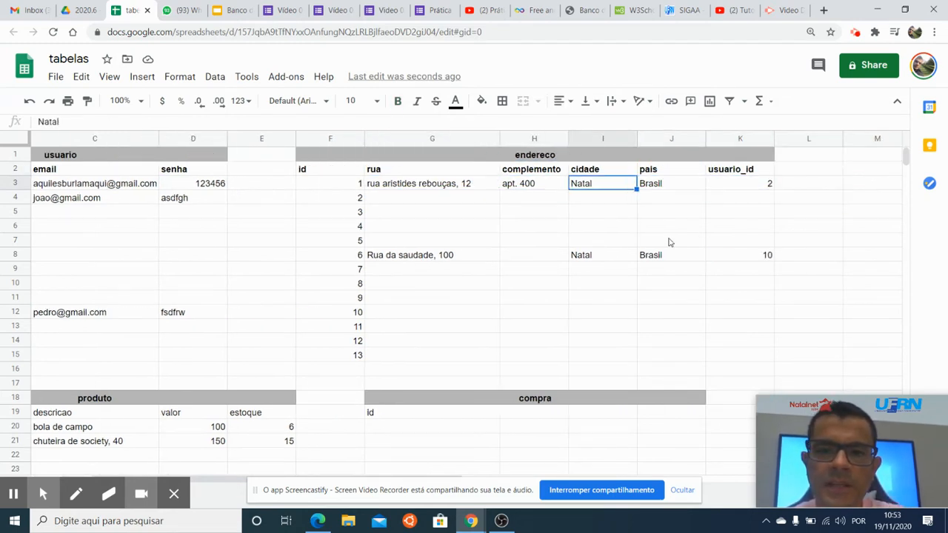
{"action": "key", "text": "Left"}
{"action": "key", "text": "Left"}
{"action": "key", "text": "Right"}
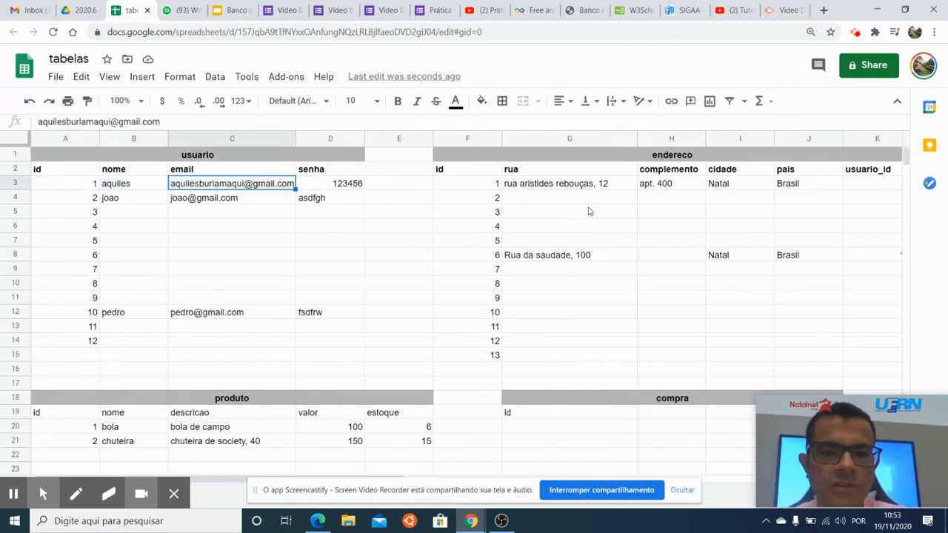
Fill in the rua with the street address and the complemento with the apartment number for the endereco record with id 2.
{"action": "left_click", "coordinate": [561, 200]}
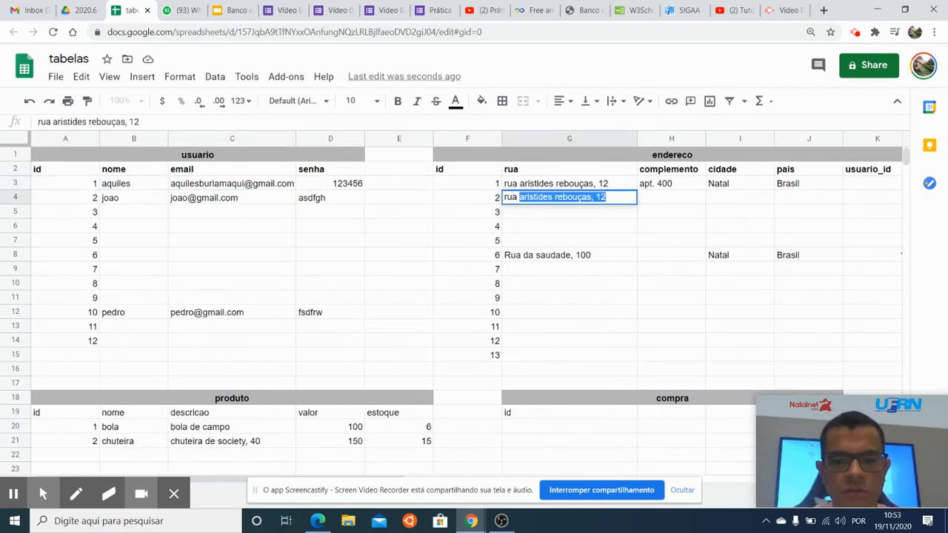
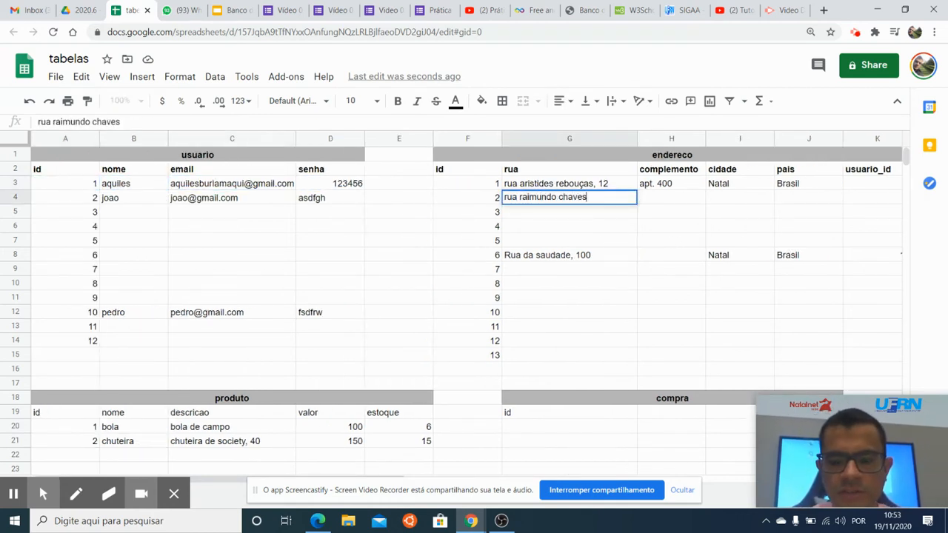
{"action": "key", "text": "Return"}
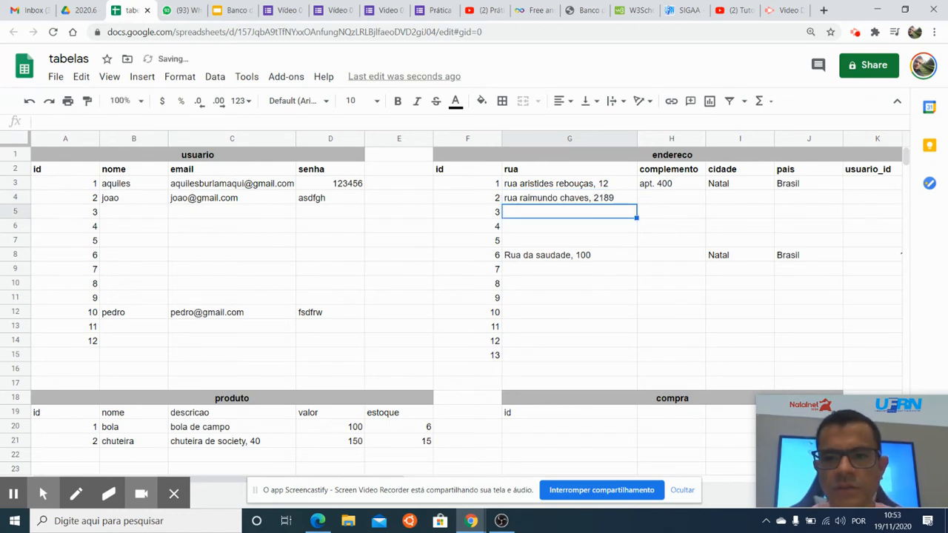
{"action": "key", "text": "Up"}
{"action": "key", "text": "Right"}
{"action": "type", "text": "apt 401"}
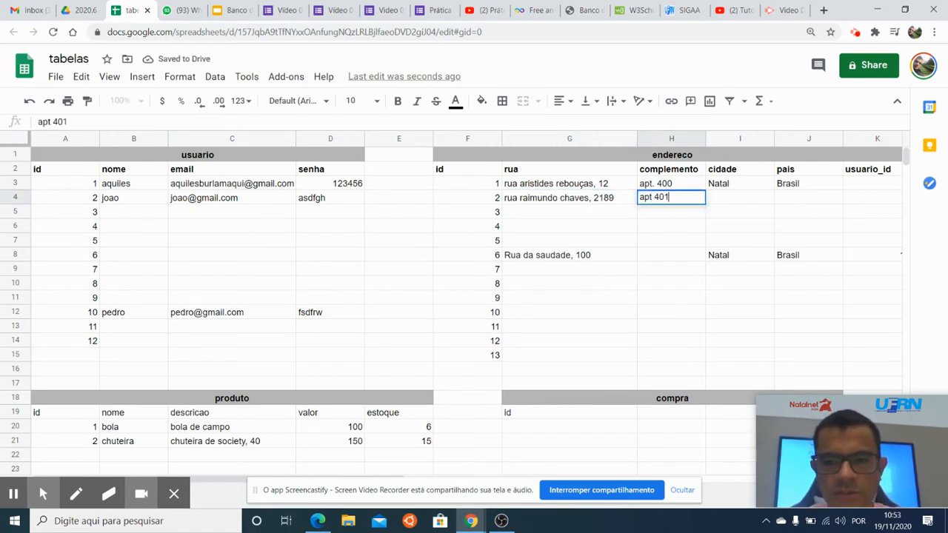
Set the cidade to Mossoro and the pais to Brasil for the endereco record with id 2.
{"action": "key", "text": "Tab"}
{"action": "type", "text": "Mos"}
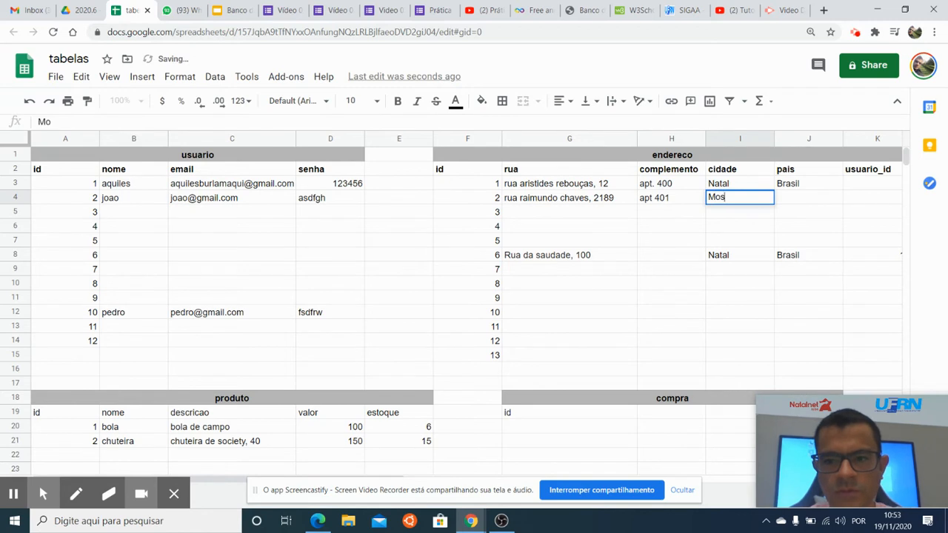
{"action": "key", "text": "Page_Down"}
{"action": "scroll", "coordinate": [485, 288], "scroll_direction": "up", "scroll_amount": 5}
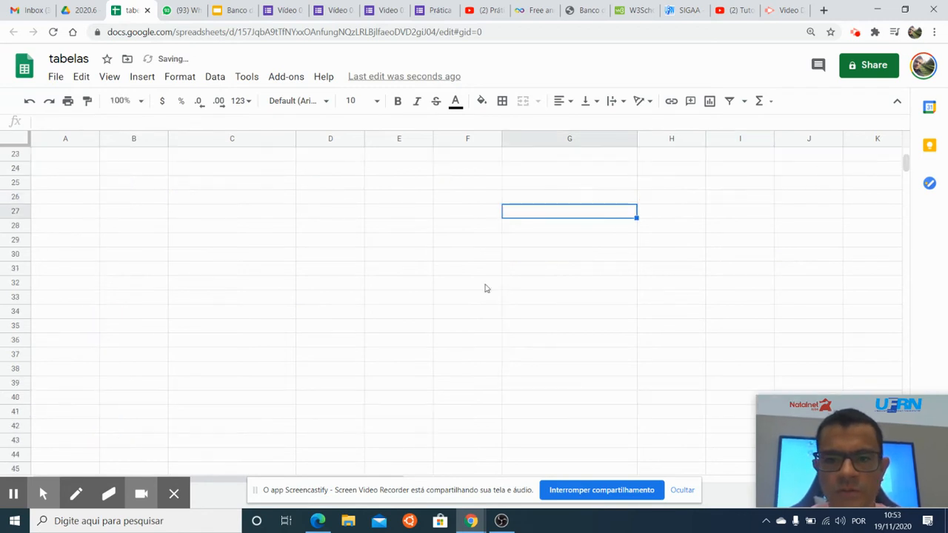
{"action": "left_click", "coordinate": [780, 198]}
{"action": "type", "text": "Brasil"}
{"action": "key", "text": "Return"}
Set usuario_id to 1 for the endereco record with id 2.
{"action": "key", "text": "Up"}
{"action": "key", "text": "Right"}
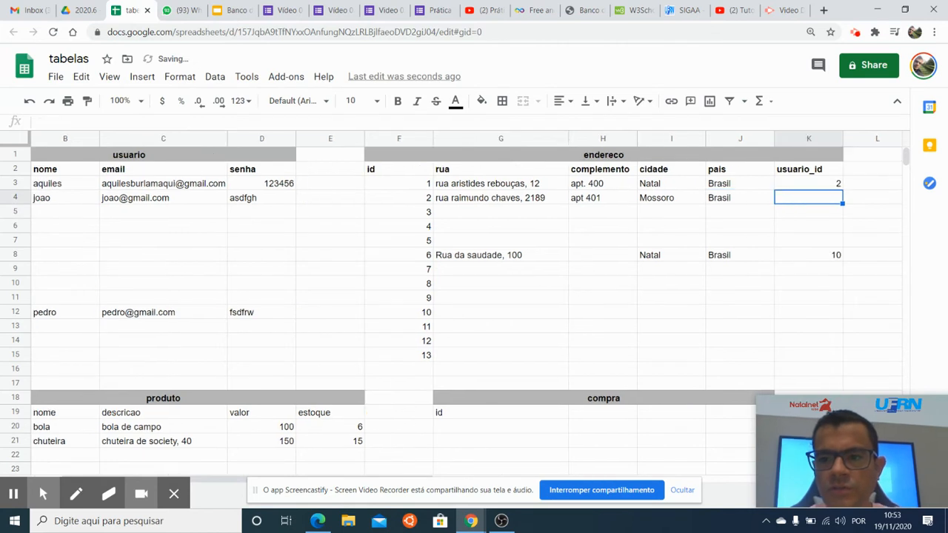
{"action": "type", "text": "1"}
{"action": "key", "text": "Return"}
{"action": "key", "text": "Left"}
{"action": "key", "text": "Left"}
{"action": "key", "text": "Down"}
{"action": "key", "text": "Left"}
{"action": "key", "text": "Home"}
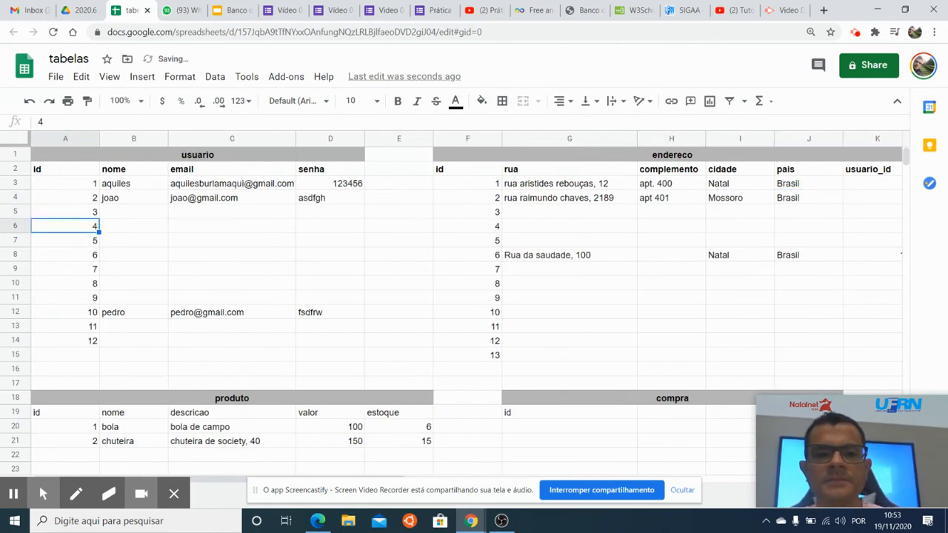
Enter 1 as the id of the first record in the compra table.
{"action": "scroll", "coordinate": [796, 208], "scroll_direction": "down", "scroll_amount": 2}
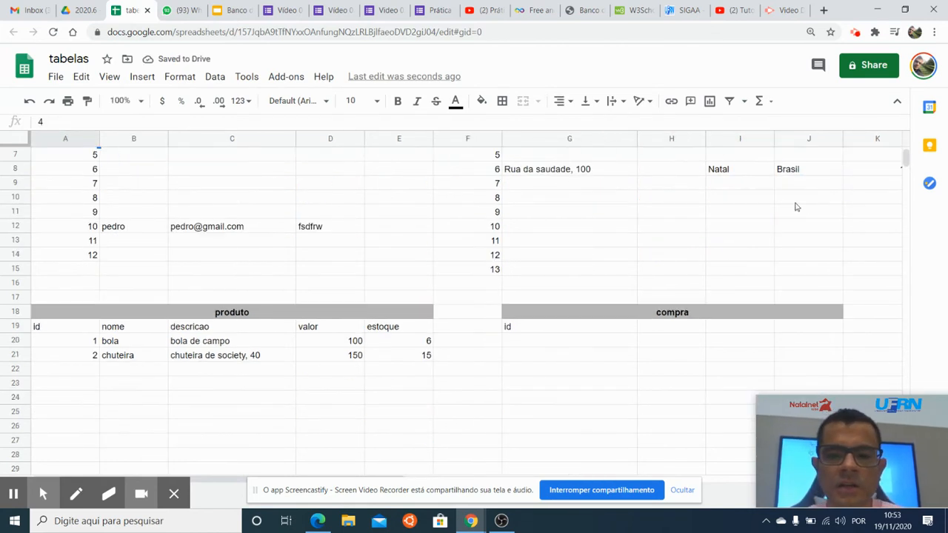
{"action": "left_click", "coordinate": [583, 352]}
{"action": "left_click", "coordinate": [583, 327]}
{"action": "left_click", "coordinate": [669, 331]}
{"action": "left_click", "coordinate": [607, 331]}
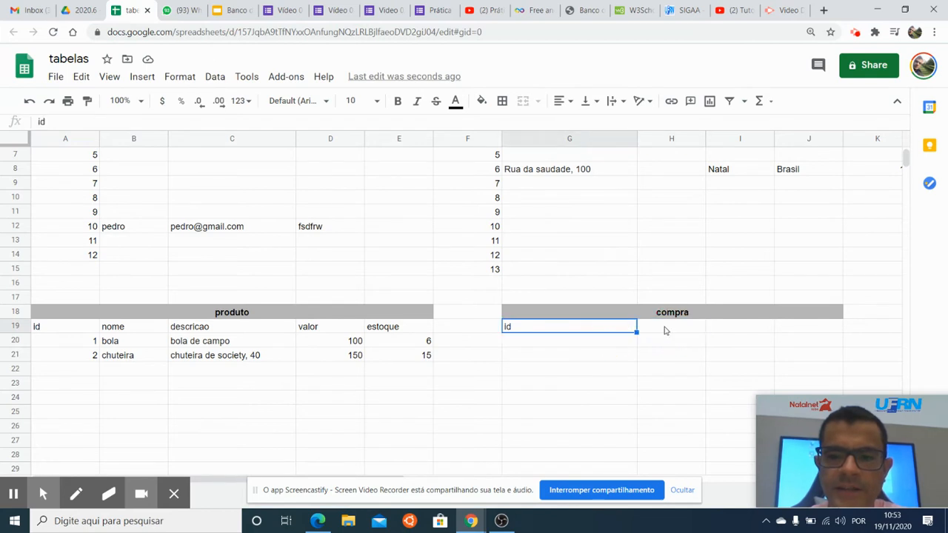
{"action": "scroll", "coordinate": [563, 362], "scroll_direction": "up", "scroll_amount": 2}
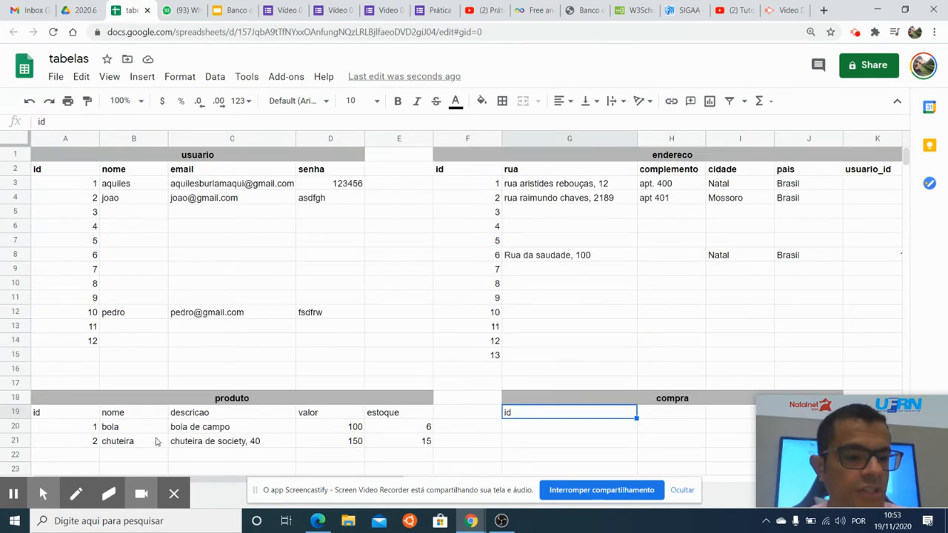
{"action": "scroll", "coordinate": [642, 376], "scroll_direction": "down", "scroll_amount": 1}
{"action": "left_click", "coordinate": [581, 400]}
{"action": "left_click", "coordinate": [576, 388]}
{"action": "type", "text": "1"}
{"action": "key", "text": "Return"}
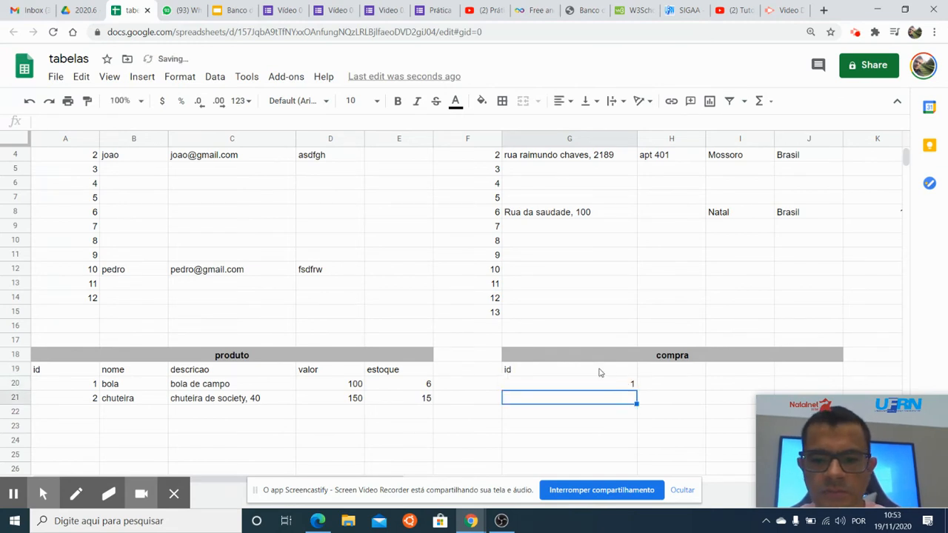
Add a usuario_id column header next to id in the compra table.
{"action": "left_click", "coordinate": [669, 374]}
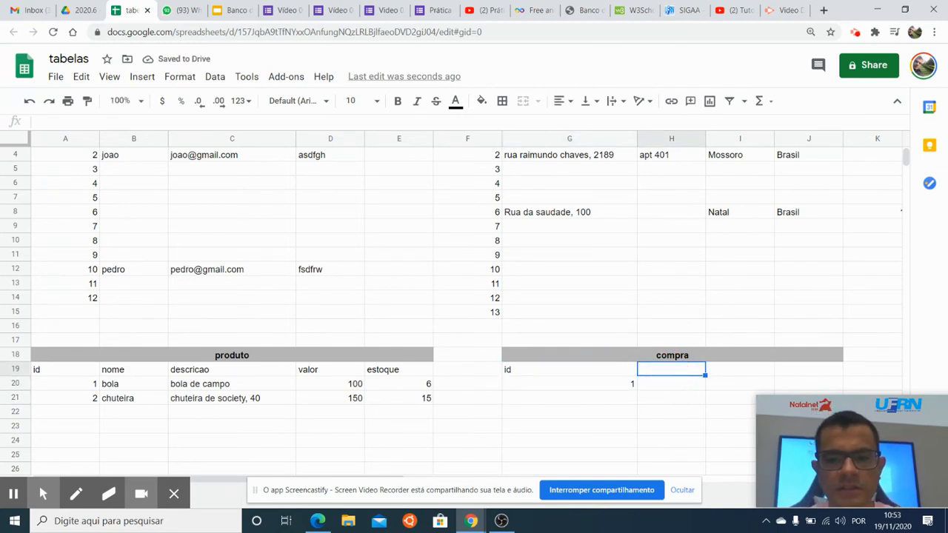
{"action": "type", "text": "usario_id"}
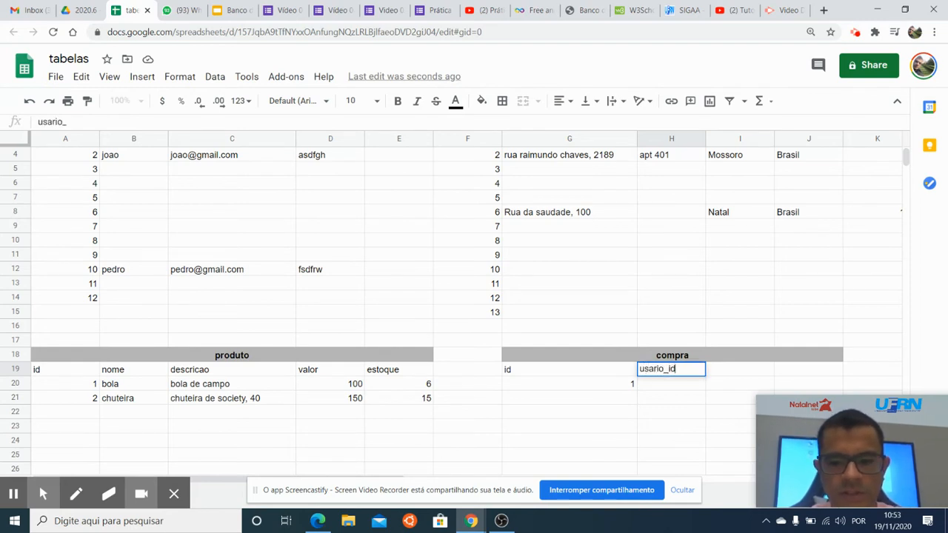
{"action": "key", "text": "Return"}
{"action": "key", "text": "Up"}
{"action": "key", "text": "Right"}
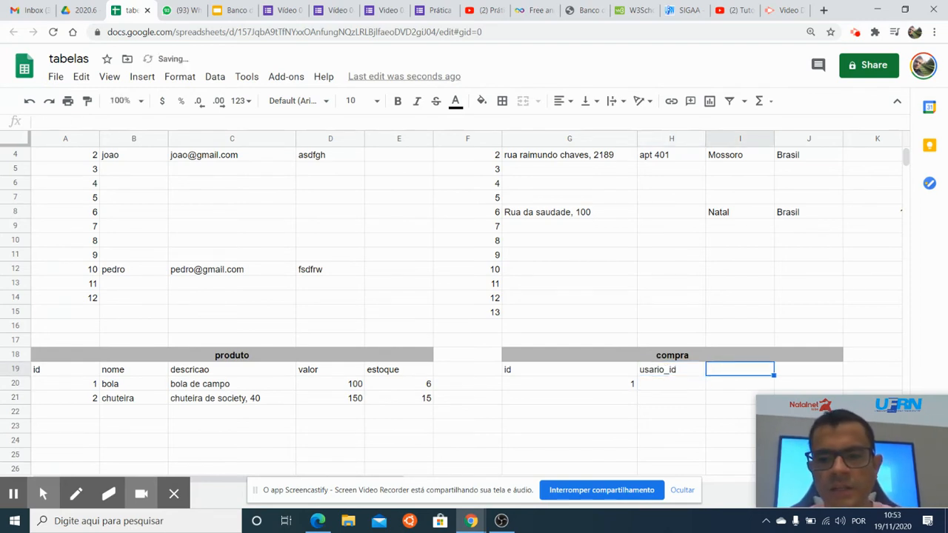
{"action": "left_click", "coordinate": [656, 374]}
{"action": "double_click", "coordinate": [657, 373]}
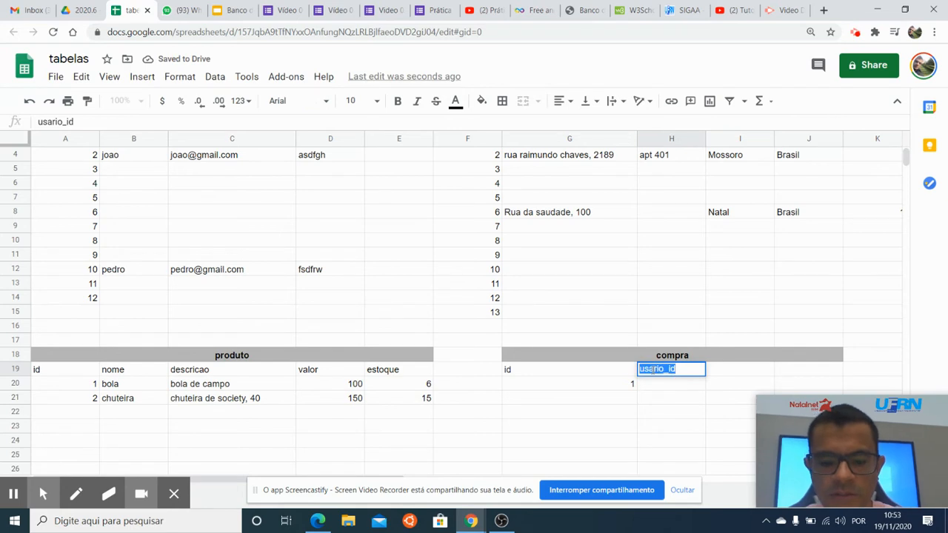
{"action": "type", "text": "usuario_id"}
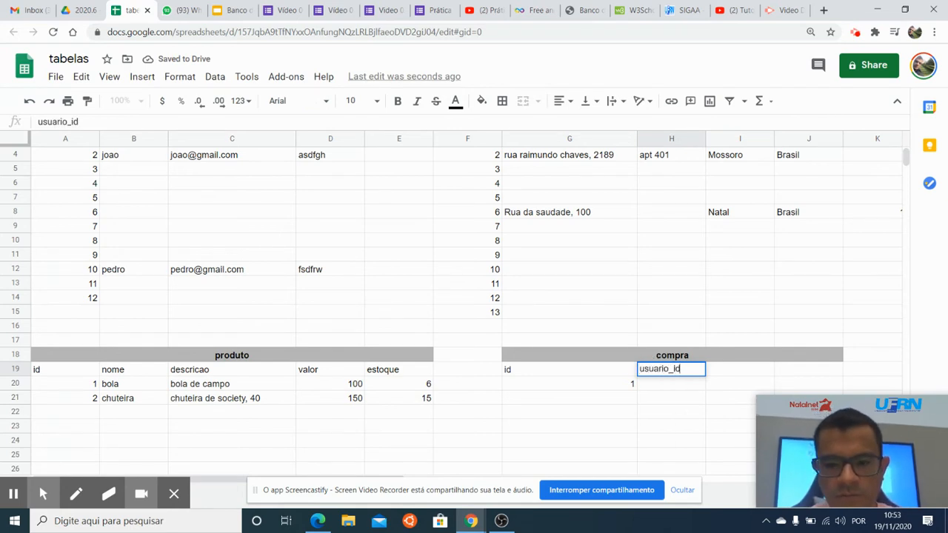
{"action": "key", "text": "Return"}
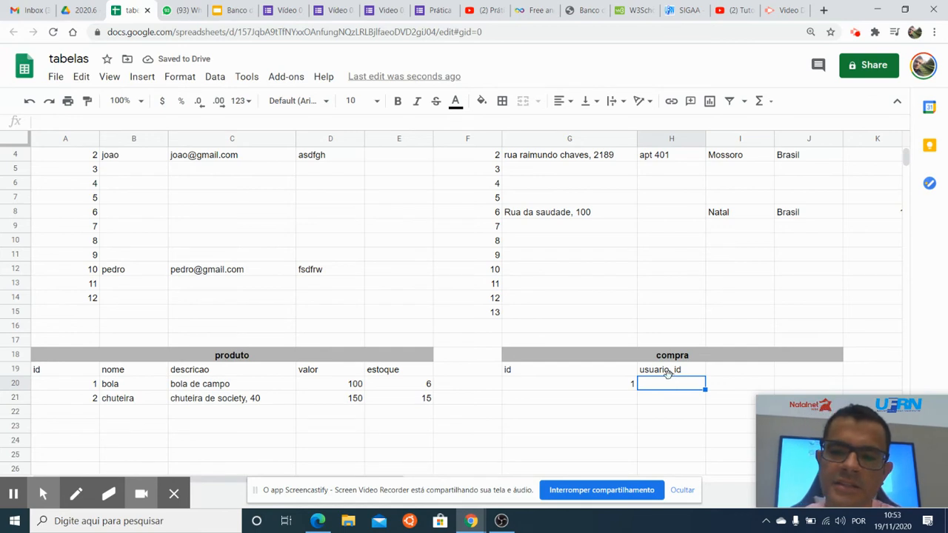
Examine the compra table's id and usuario_id columns in relation to the usuario and produto tables.
{"action": "left_click", "coordinate": [675, 372]}
{"action": "scroll", "coordinate": [677, 322], "scroll_direction": "up", "scroll_amount": 1}
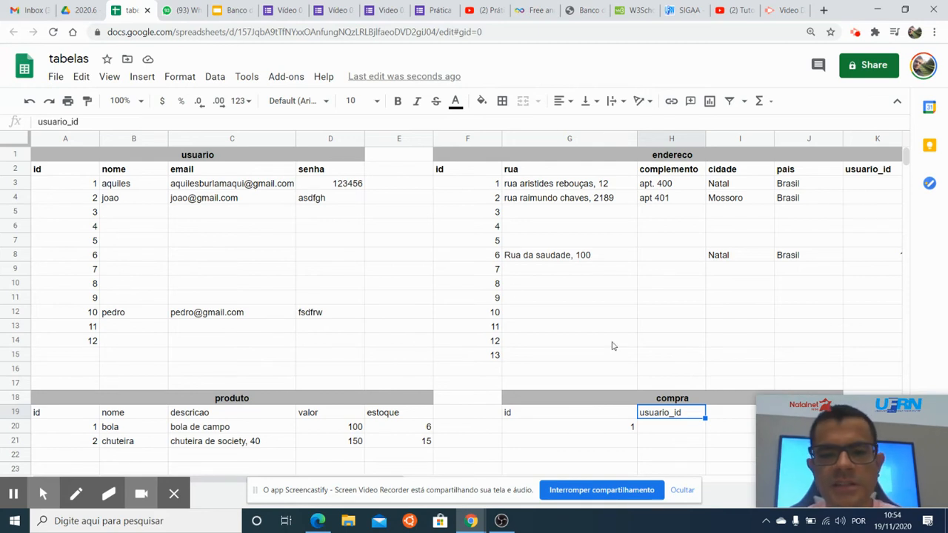
{"action": "left_click", "coordinate": [607, 415]}
{"action": "left_click", "coordinate": [659, 416]}
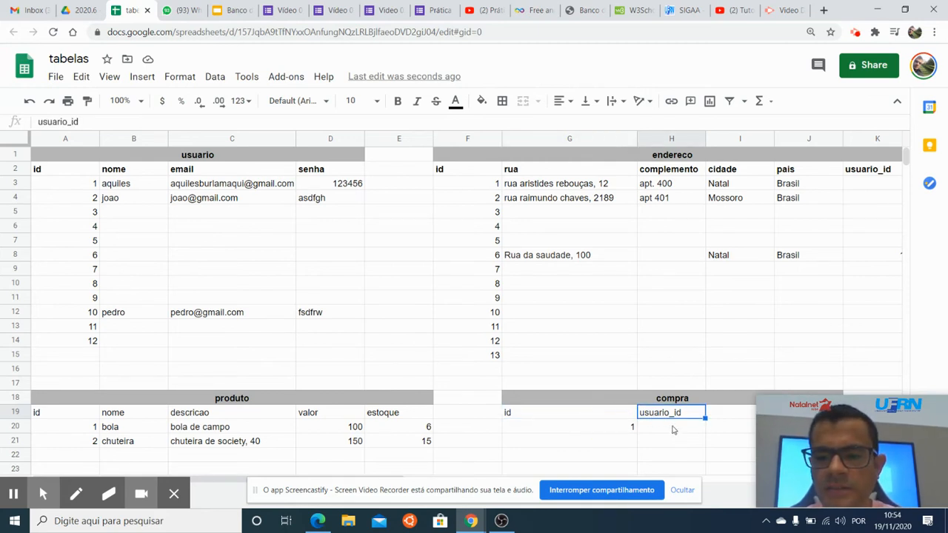
{"action": "left_click_drag", "start_coordinate": [830, 428], "coordinate": [821, 245]}
{"action": "left_click", "coordinate": [718, 419]}
{"action": "left_click", "coordinate": [668, 417]}
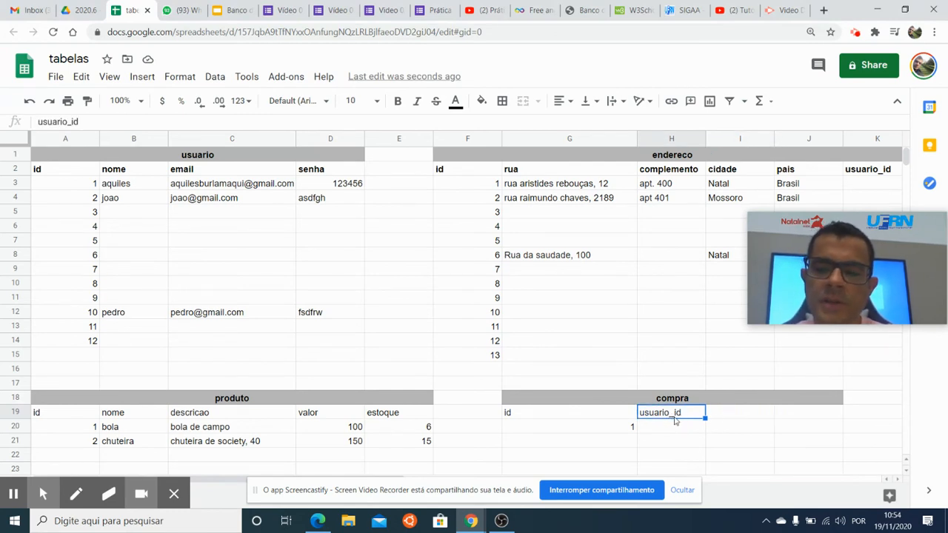
{"action": "left_click", "coordinate": [736, 417]}
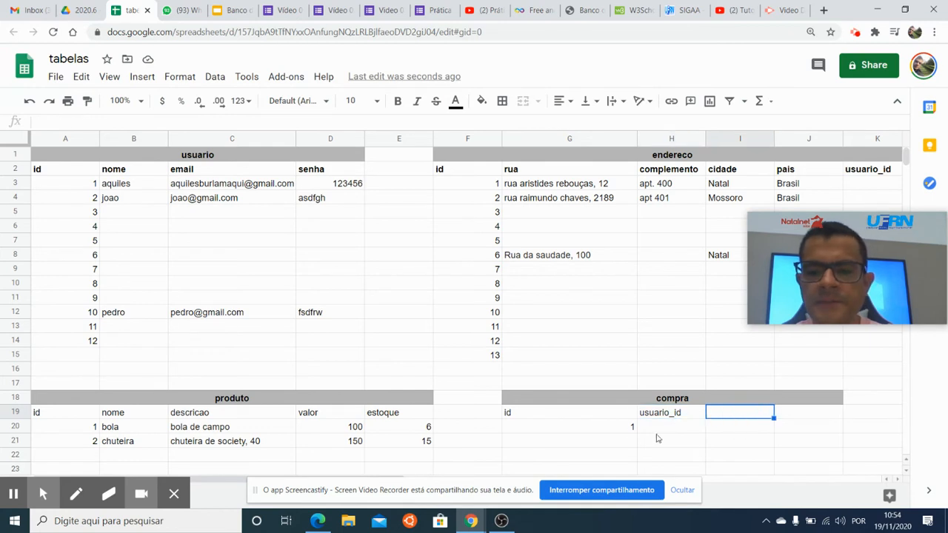
{"action": "left_click", "coordinate": [614, 417]}
{"action": "left_click", "coordinate": [655, 417]}
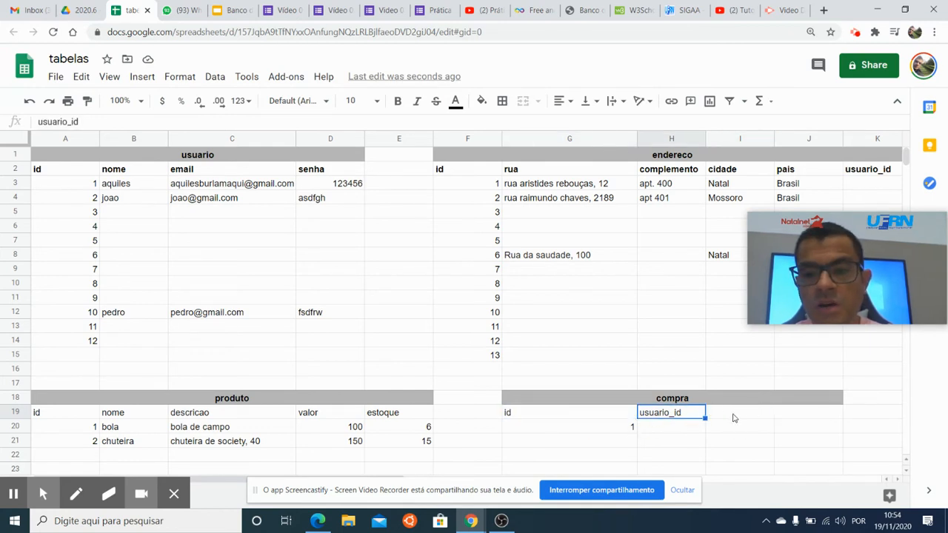
Add produto_id and quantidade column headers after usuario_id in the compra table.
{"action": "left_click", "coordinate": [733, 417]}
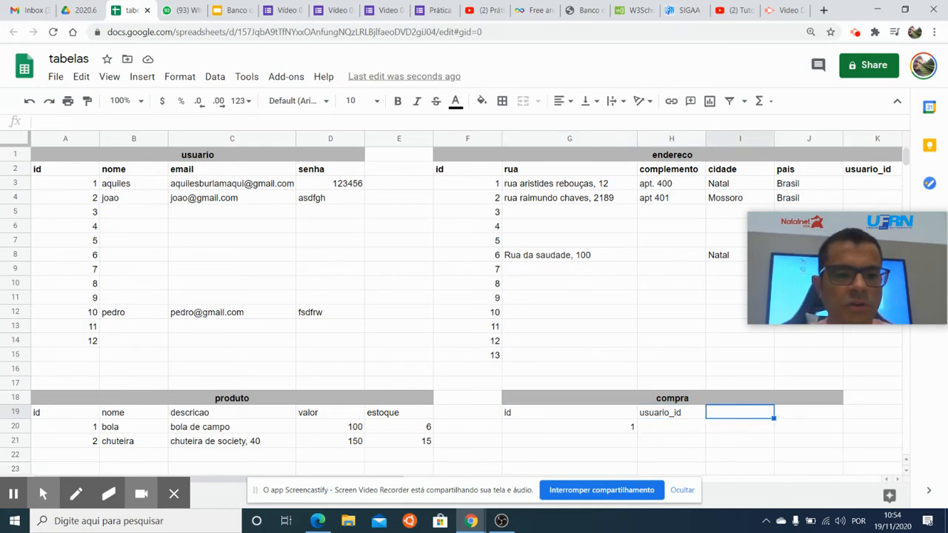
{"action": "type", "text": "produto"}
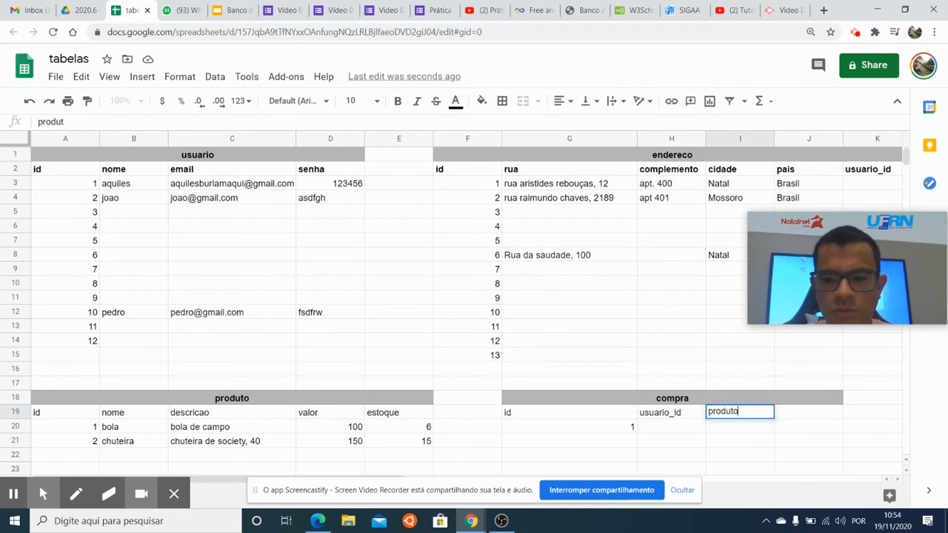
{"action": "type", "text": "_id"}
{"action": "key", "text": "Tab"}
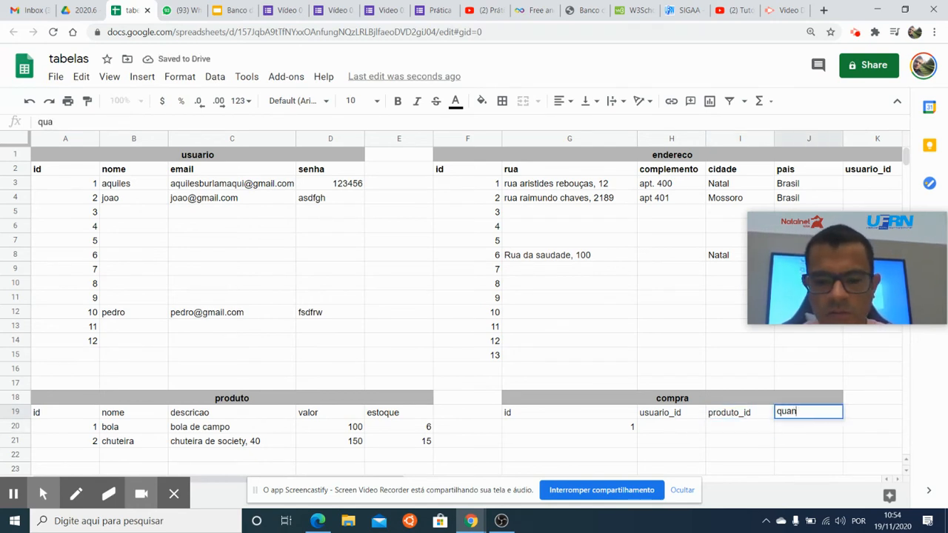
{"action": "key", "text": "Return"}
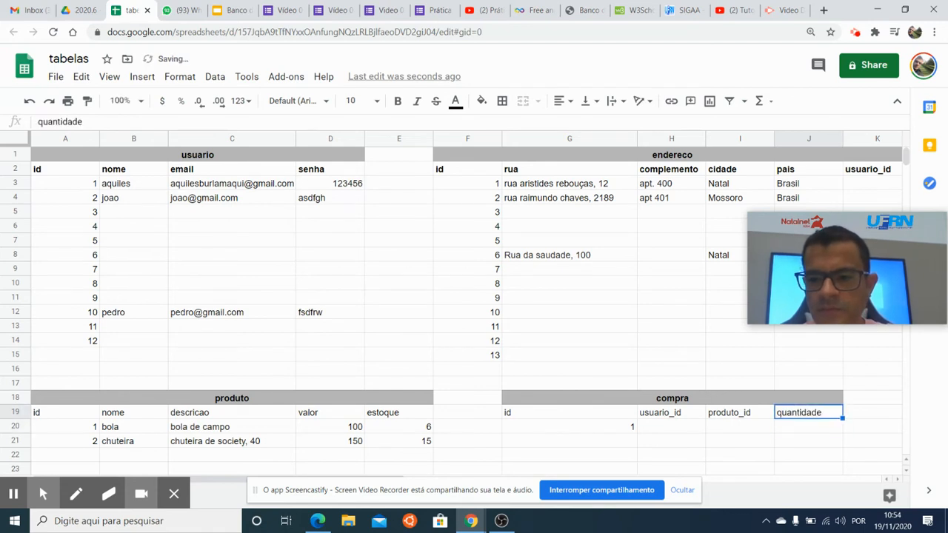
Check the first usuario's id and set usuario_id to 1 in the first compra record.
{"action": "scroll", "coordinate": [756, 419], "scroll_direction": "down", "scroll_amount": 1}
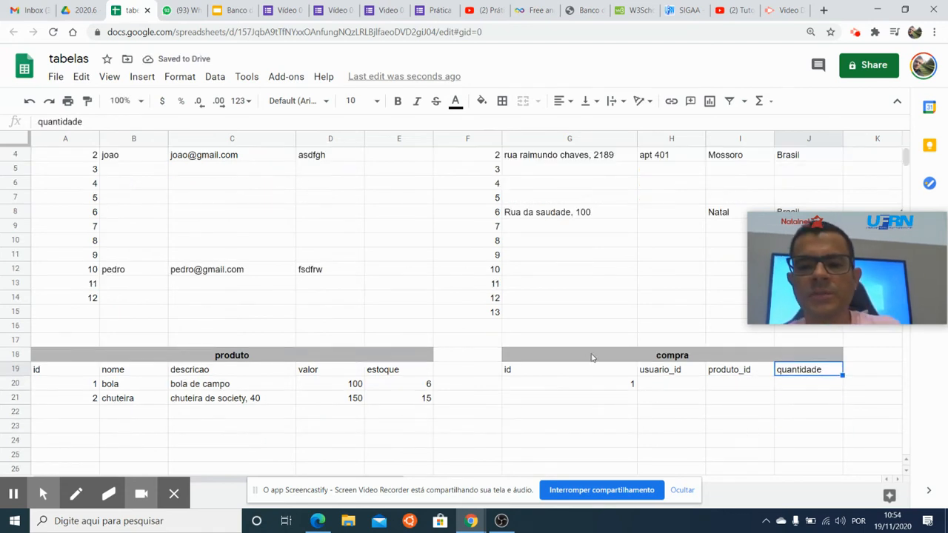
{"action": "left_click", "coordinate": [594, 388]}
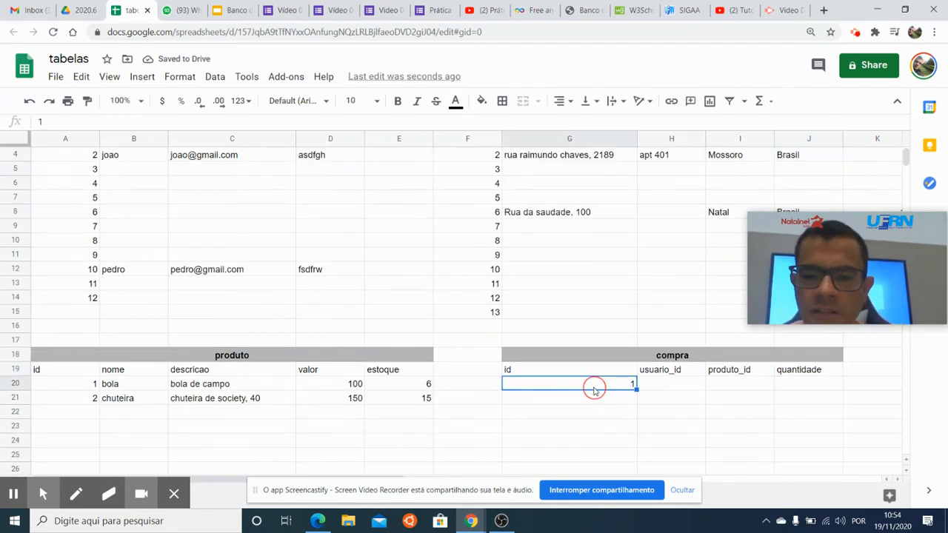
{"action": "left_click", "coordinate": [661, 387]}
{"action": "scroll", "coordinate": [363, 339], "scroll_direction": "up", "scroll_amount": 1}
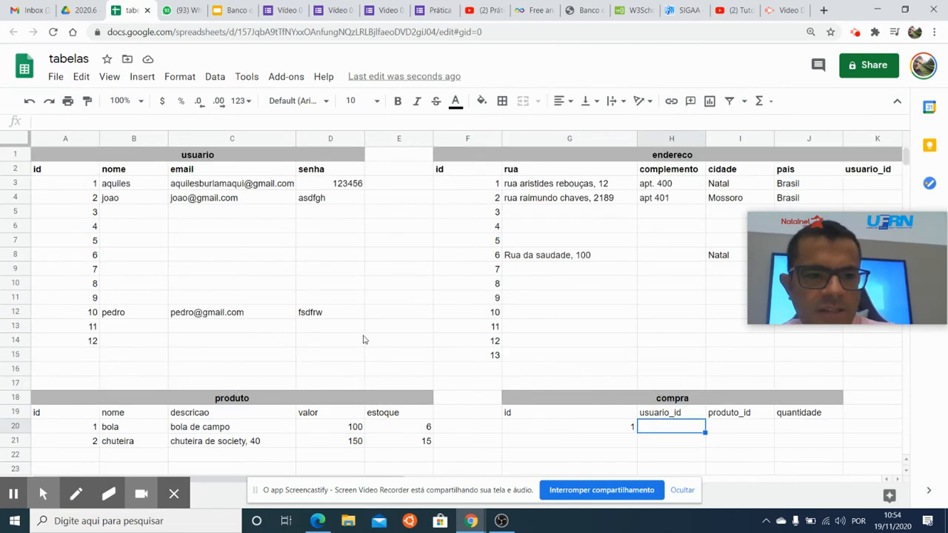
{"action": "left_click", "coordinate": [84, 186]}
{"action": "scroll", "coordinate": [575, 353], "scroll_direction": "down", "scroll_amount": 2}
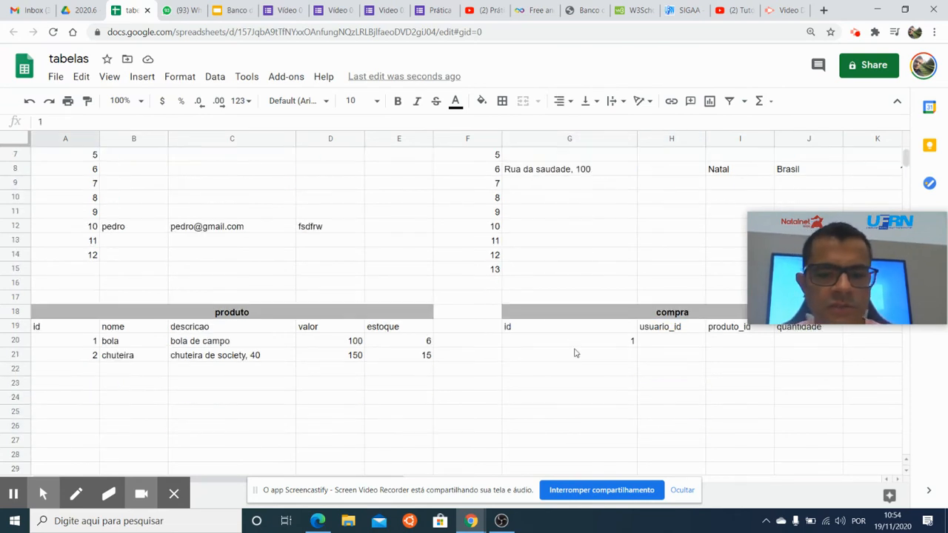
{"action": "left_click", "coordinate": [651, 355]}
{"action": "left_click", "coordinate": [663, 344]}
{"action": "type", "text": "1"}
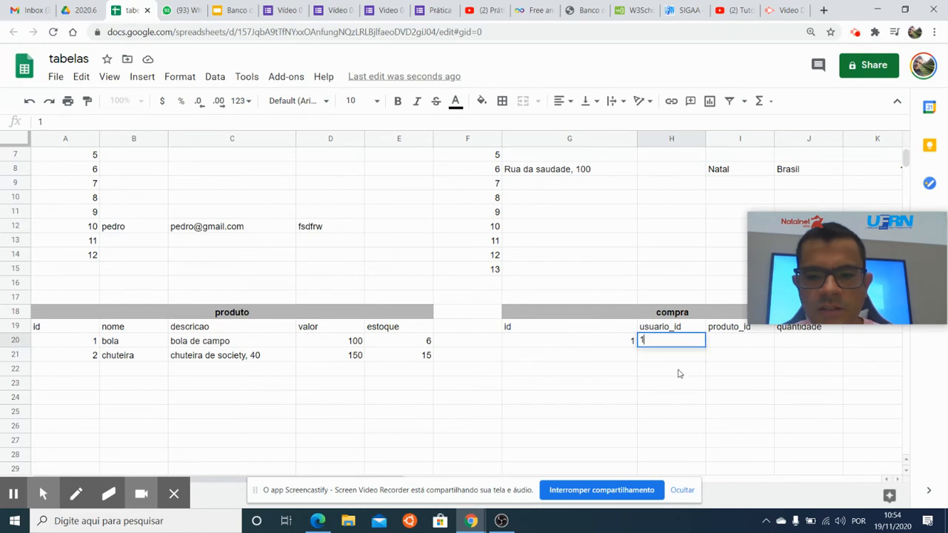
{"action": "left_click", "coordinate": [684, 369]}
Set produto_id to 2 and quantidade to 1 in the first compra record.
{"action": "scroll", "coordinate": [685, 367], "scroll_direction": "up", "scroll_amount": 2}
{"action": "left_click", "coordinate": [740, 429]}
{"action": "left_click", "coordinate": [730, 412]}
{"action": "left_click", "coordinate": [735, 428]}
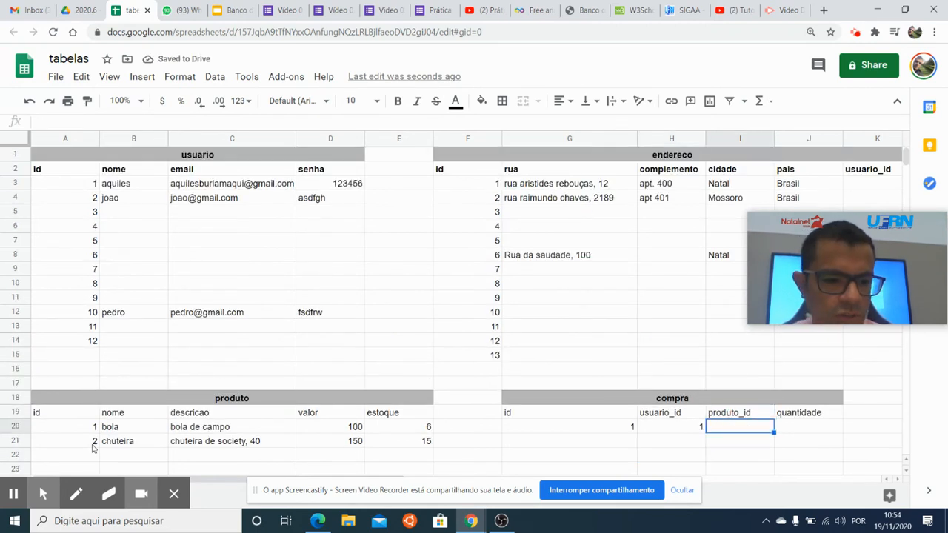
{"action": "type", "text": "2"}
{"action": "left_click", "coordinate": [722, 443]}
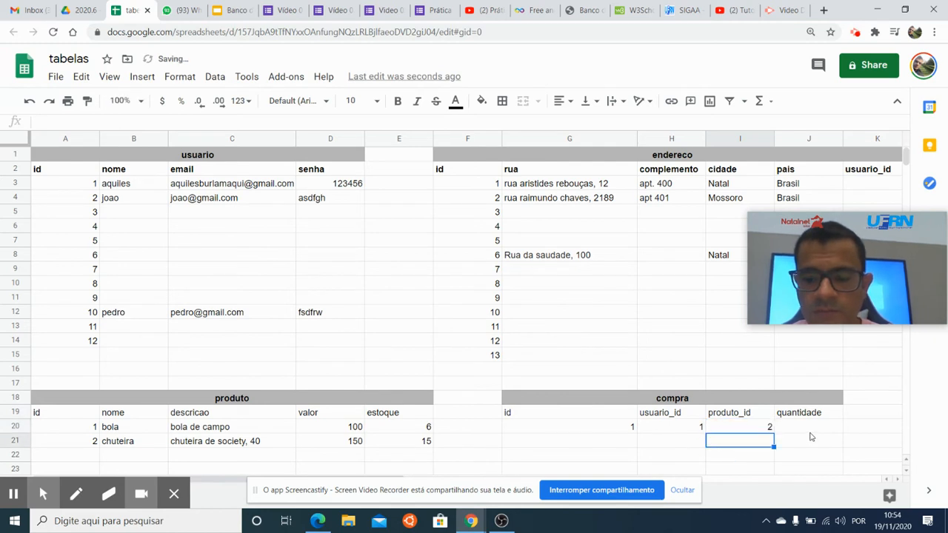
{"action": "left_click", "coordinate": [808, 429]}
{"action": "type", "text": "1"}
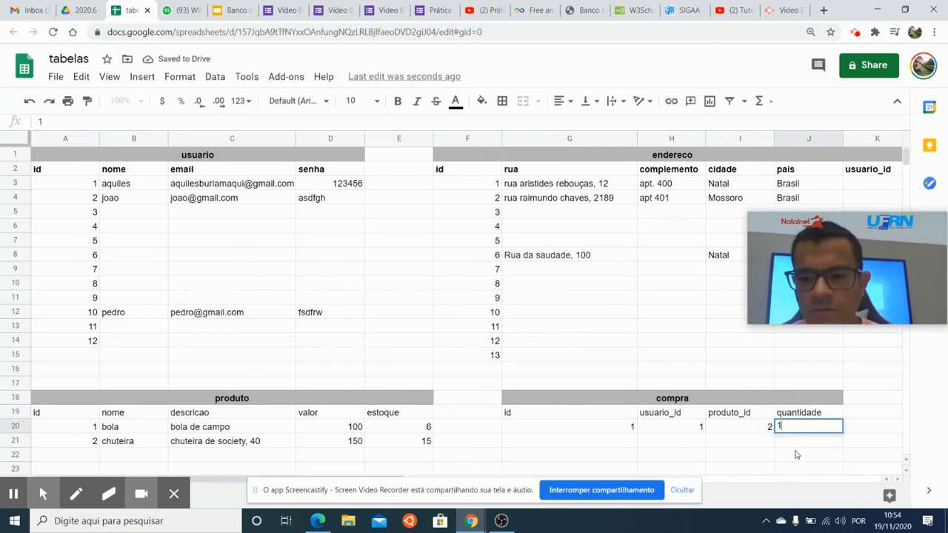
{"action": "left_click", "coordinate": [791, 455]}
Examine the first compra record's fields in relation to the valor column of the produto table.
{"action": "left_click", "coordinate": [787, 427]}
{"action": "left_click", "coordinate": [763, 426]}
{"action": "left_click", "coordinate": [609, 421]}
{"action": "left_click", "coordinate": [672, 416]}
{"action": "left_click", "coordinate": [788, 427]}
{"action": "scroll", "coordinate": [780, 428], "scroll_direction": "down", "scroll_amount": 1}
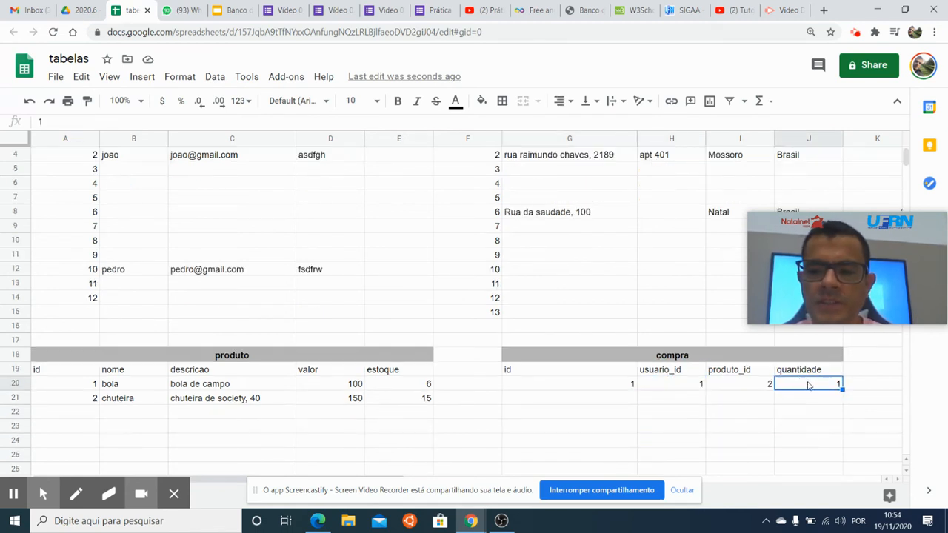
{"action": "left_click", "coordinate": [347, 404]}
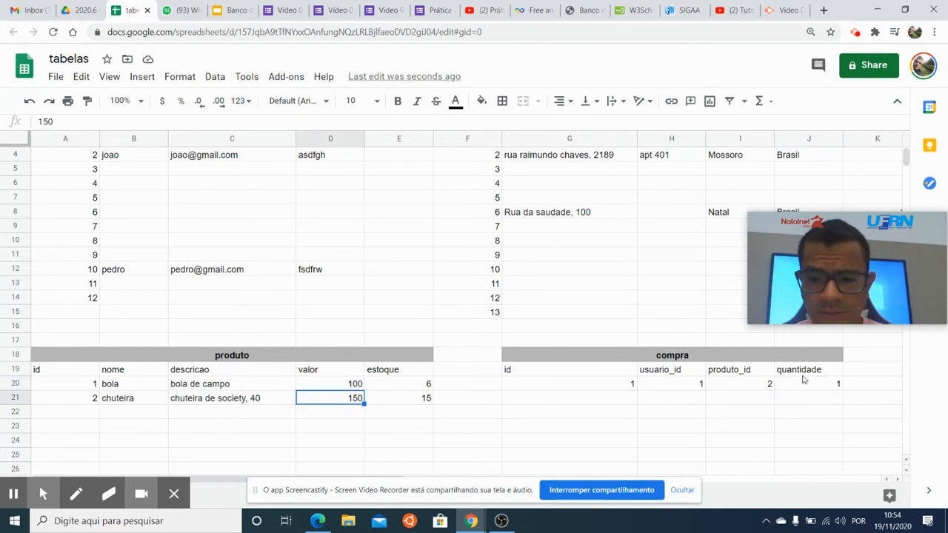
{"action": "left_click", "coordinate": [762, 383]}
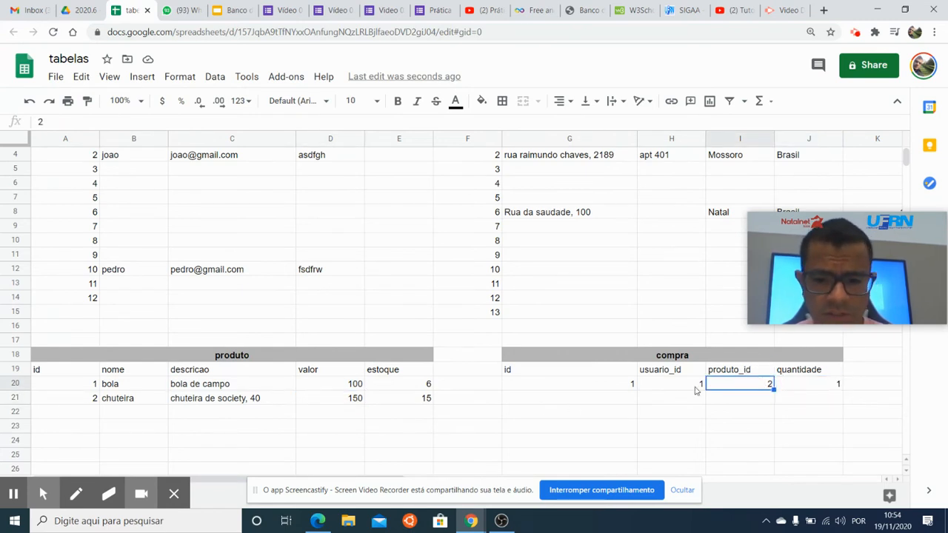
{"action": "left_click", "coordinate": [556, 366]}
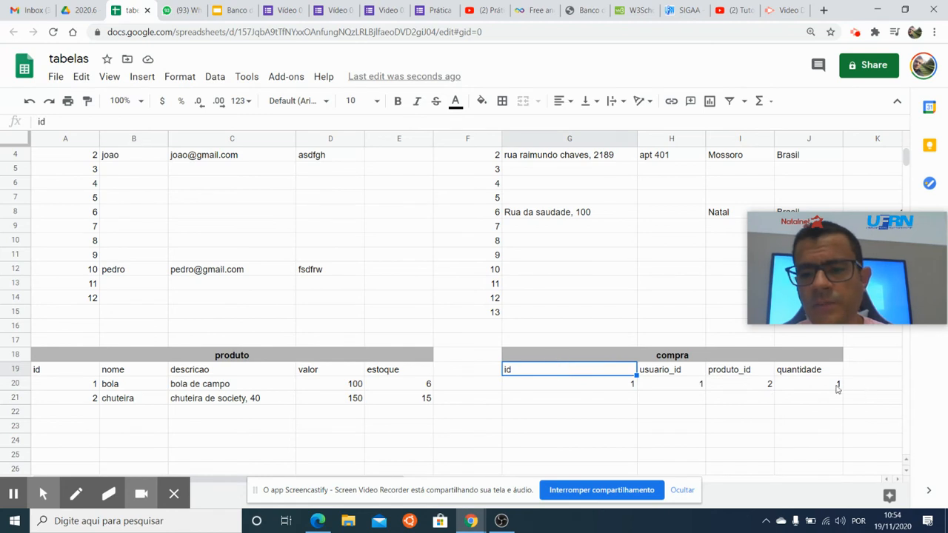
{"action": "left_click", "coordinate": [808, 387], "text": "shift"}
{"action": "left_click", "coordinate": [346, 402]}
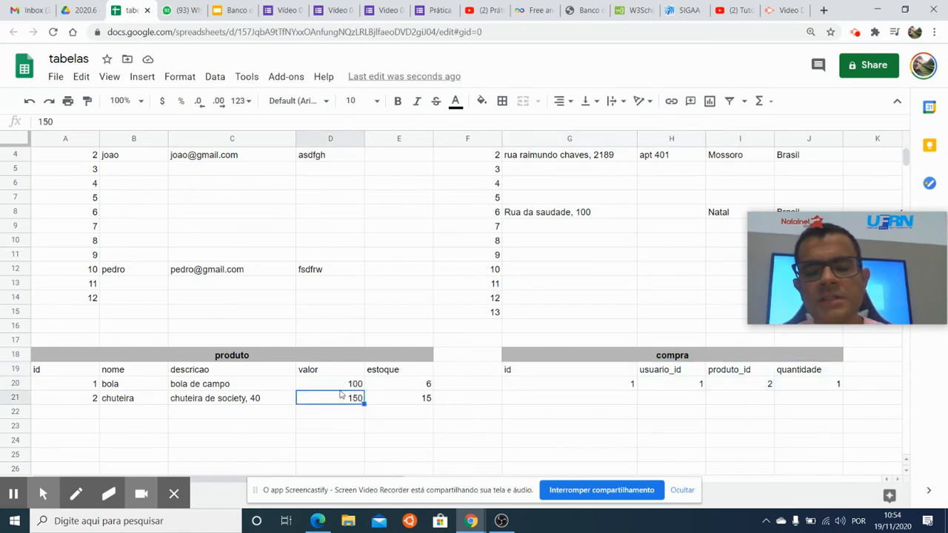
{"action": "left_click", "coordinate": [316, 366]}
{"action": "left_click", "coordinate": [330, 386]}
{"action": "left_click", "coordinate": [339, 409]}
{"action": "left_click", "coordinate": [853, 357]}
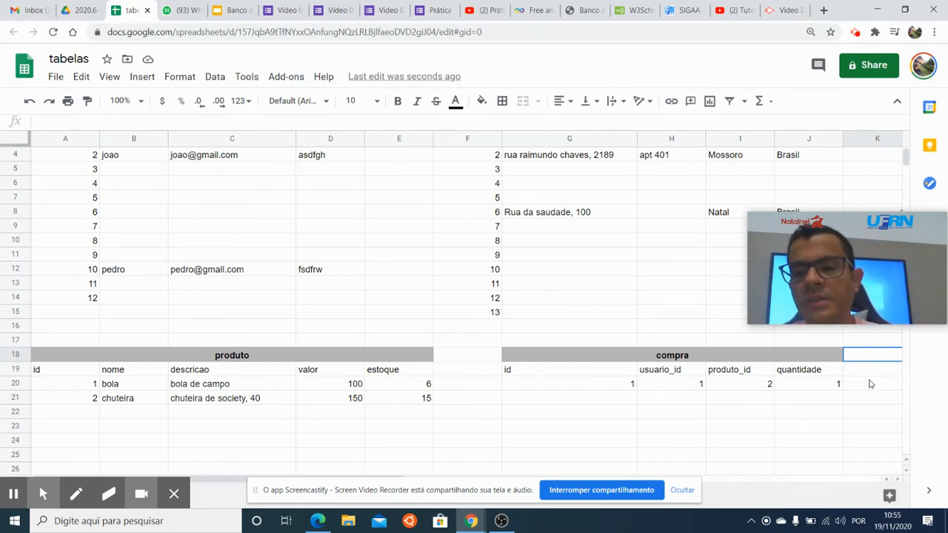
Start a second compra record below the first with id 2 and usuario_id 10.
{"action": "left_click", "coordinate": [709, 404]}
{"action": "left_click", "coordinate": [583, 374]}
{"action": "left_click", "coordinate": [598, 387]}
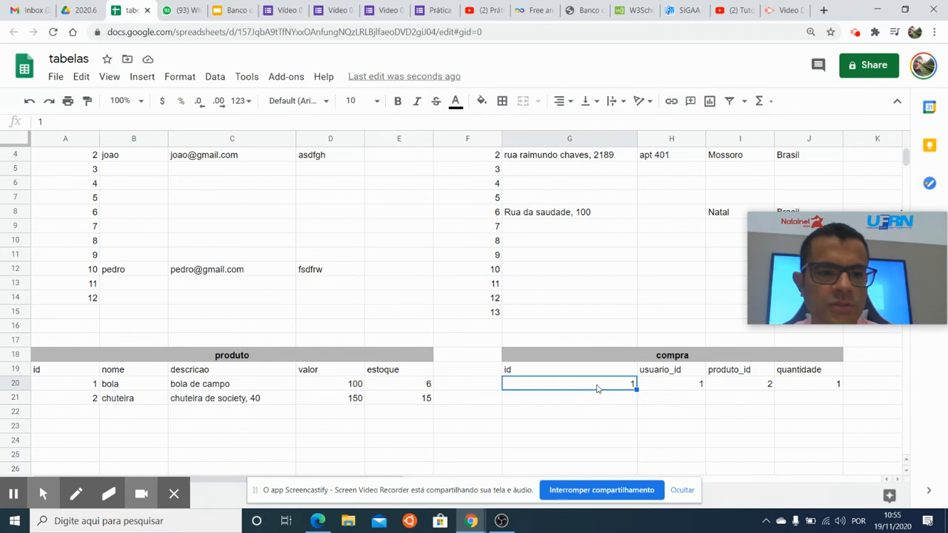
{"action": "left_click", "coordinate": [587, 403]}
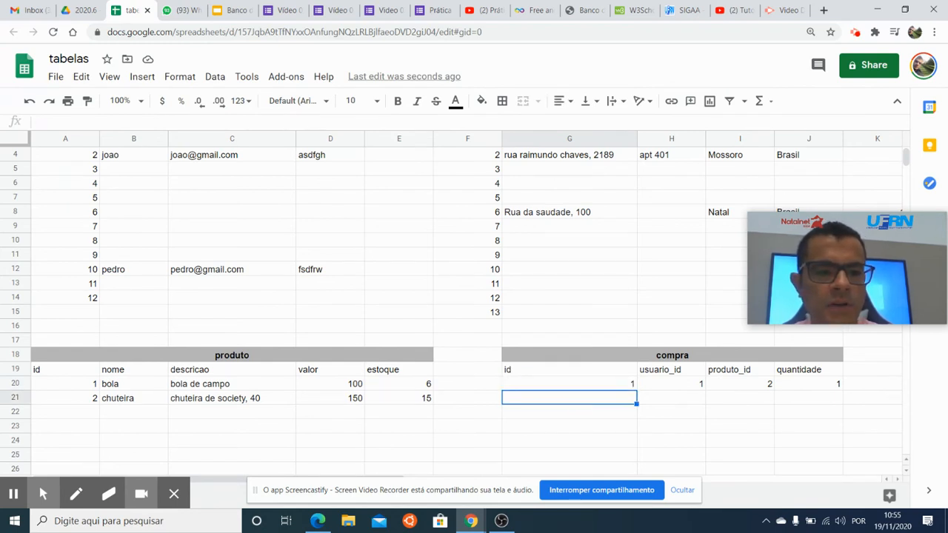
{"action": "type", "text": "2"}
{"action": "left_click", "coordinate": [662, 400]}
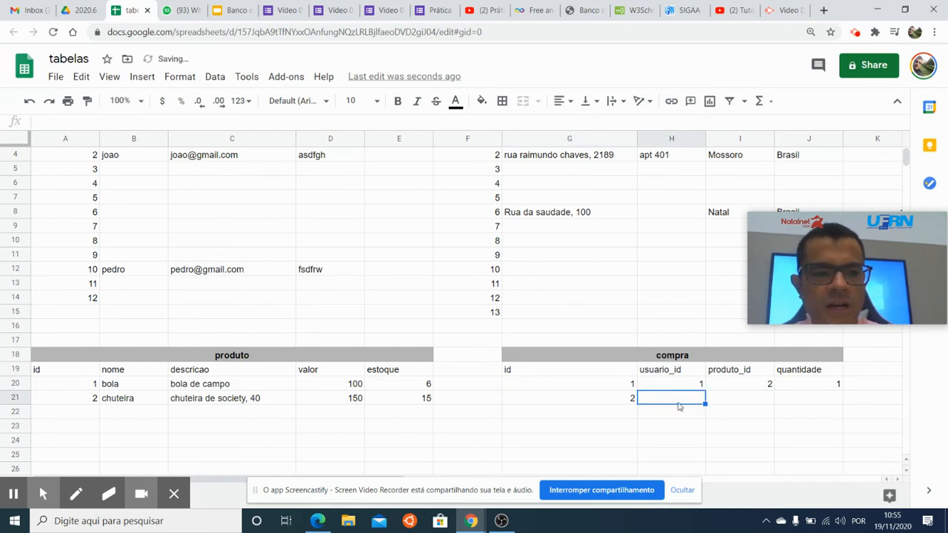
{"action": "type", "text": "10"}
{"action": "key", "text": "Return"}
Check the bola product's id and complete the second compra record with produto_id 1 and quantidade 4.
{"action": "left_click", "coordinate": [744, 399]}
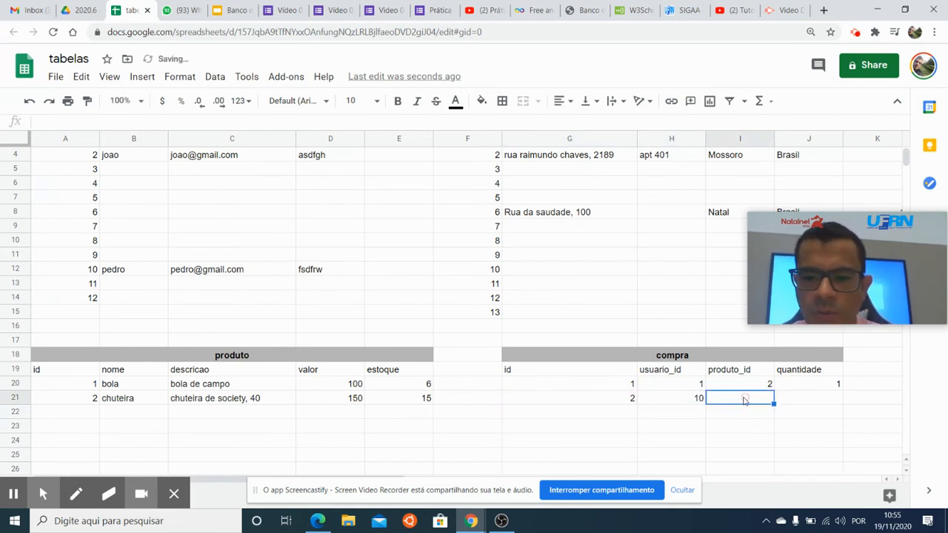
{"action": "left_click", "coordinate": [87, 384]}
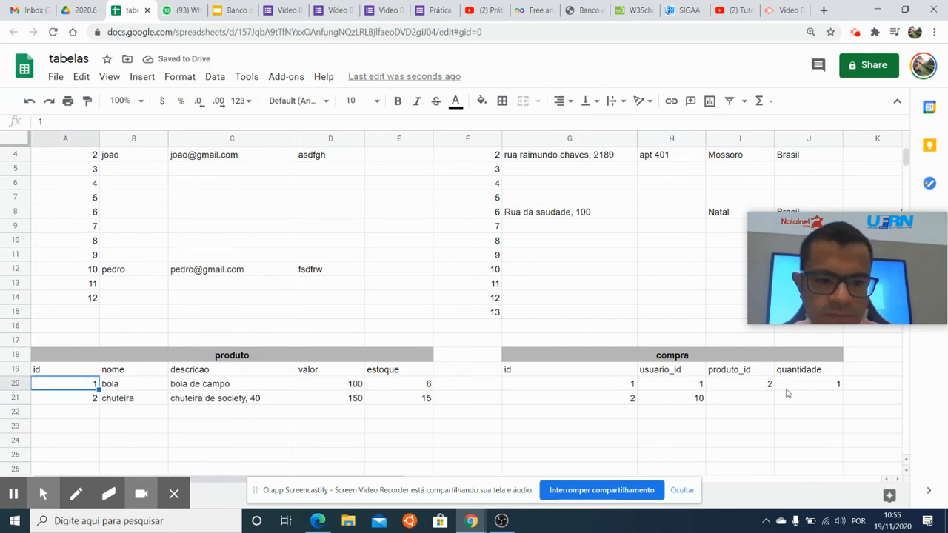
{"action": "left_click", "coordinate": [758, 400]}
{"action": "type", "text": "1"}
{"action": "left_click", "coordinate": [810, 403]}
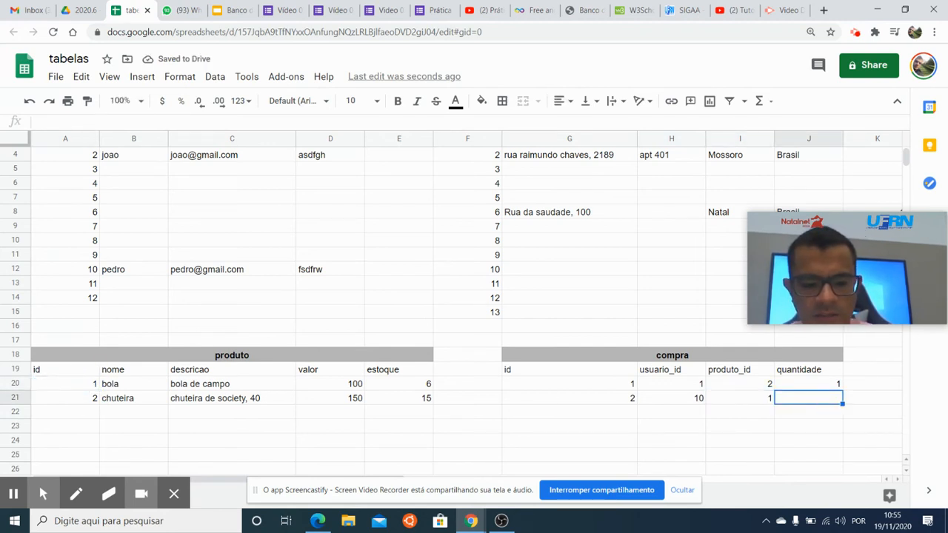
{"action": "key", "text": "Return"}
{"action": "key", "text": "Up"}
{"action": "left_click", "coordinate": [614, 406]}
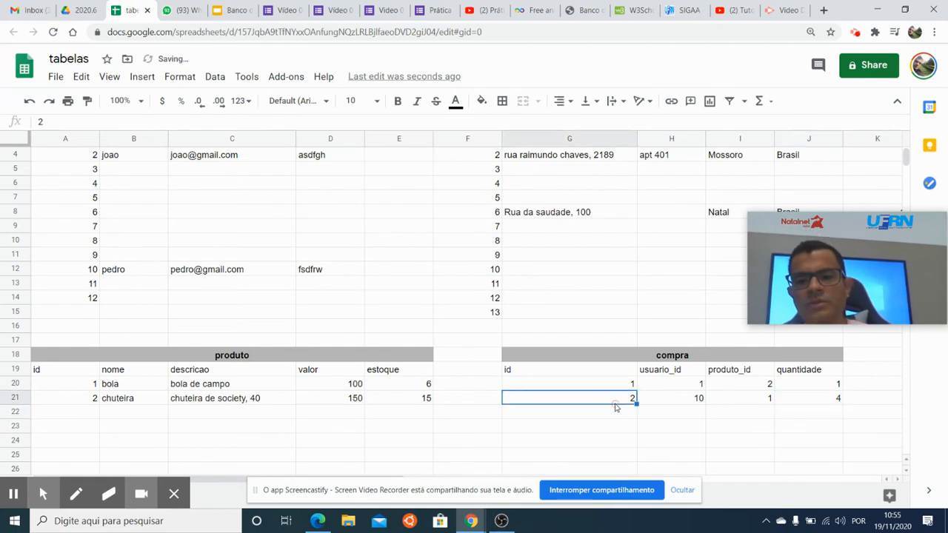
{"action": "left_click_drag", "start_coordinate": [812, 278], "coordinate": [385, 250]}
{"action": "scroll", "coordinate": [489, 306], "scroll_direction": "up", "scroll_amount": 1}
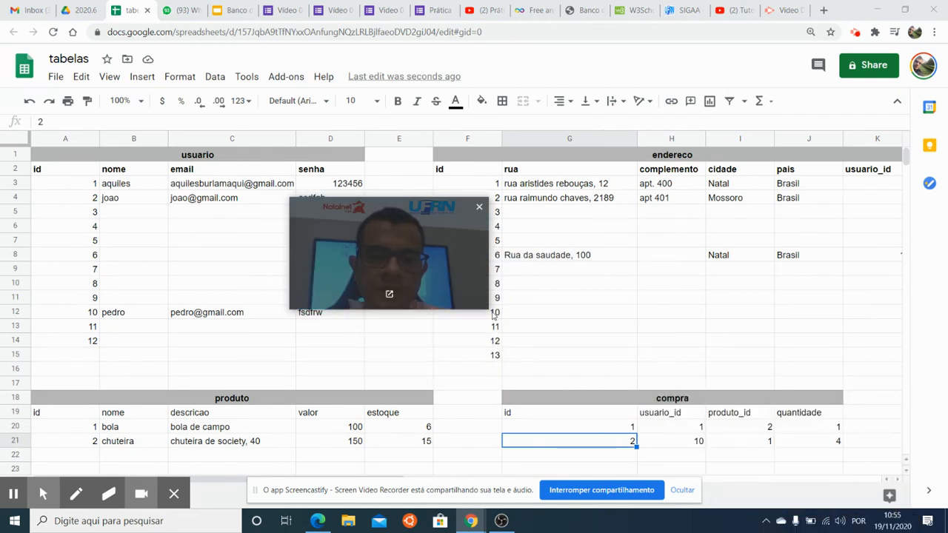
{"action": "left_click_drag", "start_coordinate": [488, 310], "coordinate": [450, 288]}
{"action": "left_click_drag", "start_coordinate": [406, 257], "coordinate": [432, 264]}
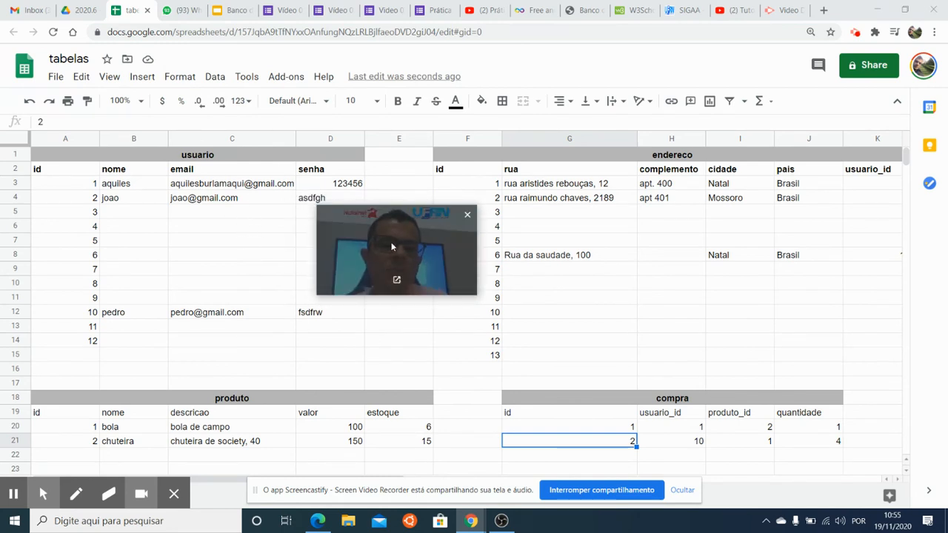
{"action": "left_click", "coordinate": [195, 250]}
{"action": "left_click", "coordinate": [139, 186]}
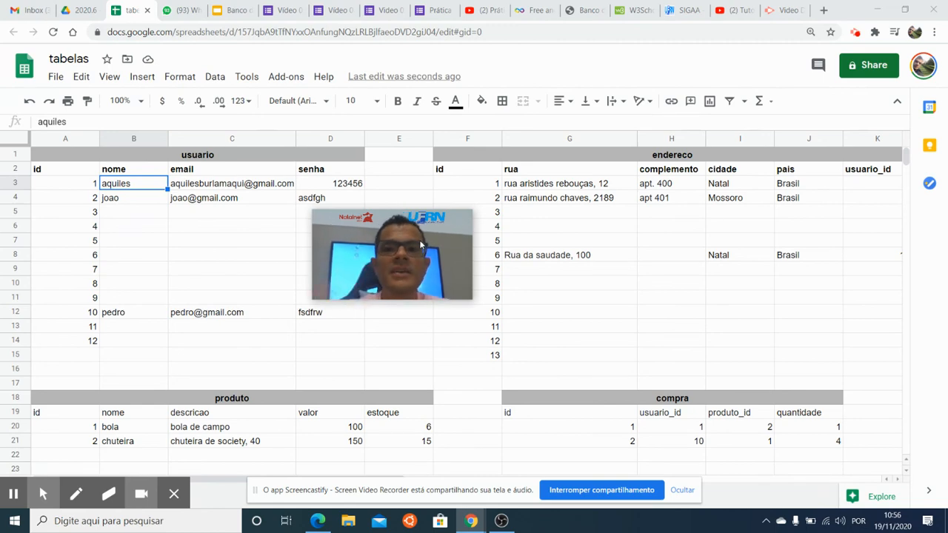
Switch to the InfinityFree site and open the management page of the bdweb.epizy.com hosting account from the client area.
{"action": "left_click", "coordinate": [530, 11]}
{"action": "left_click", "coordinate": [581, 11]}
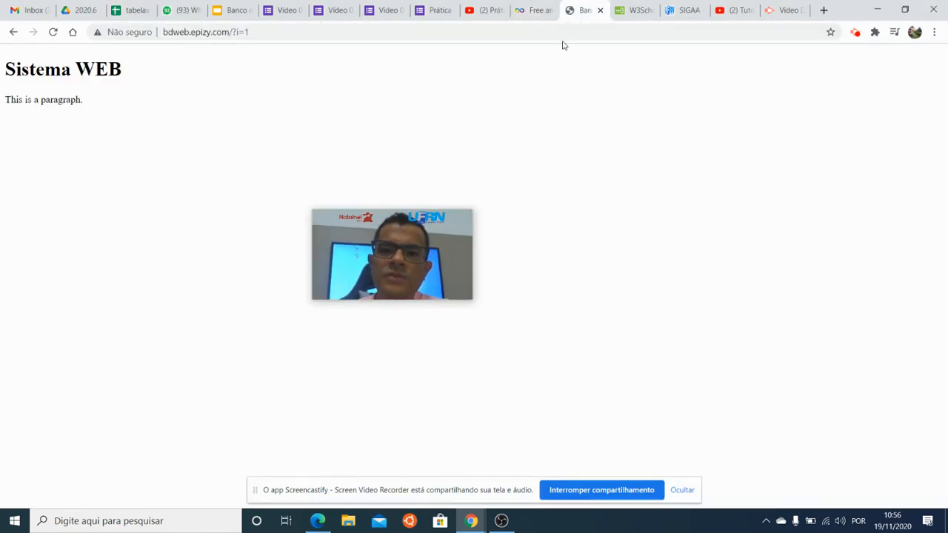
{"action": "left_click", "coordinate": [532, 14]}
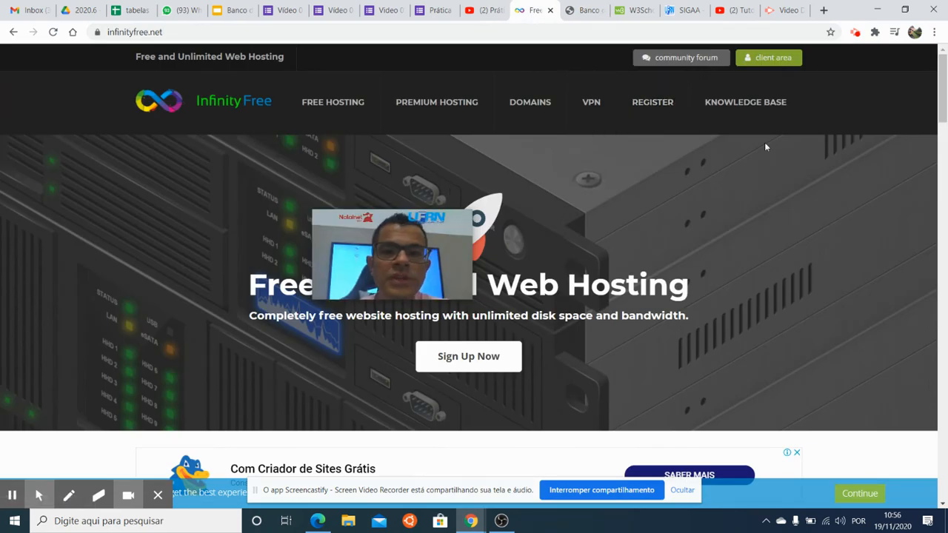
{"action": "left_click", "coordinate": [766, 60]}
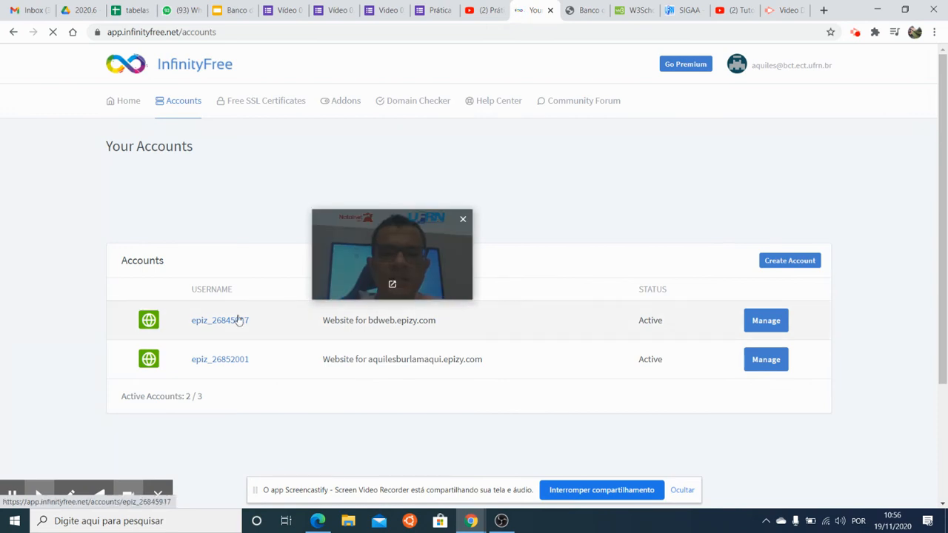
{"action": "left_click_drag", "start_coordinate": [453, 263], "coordinate": [482, 176]}
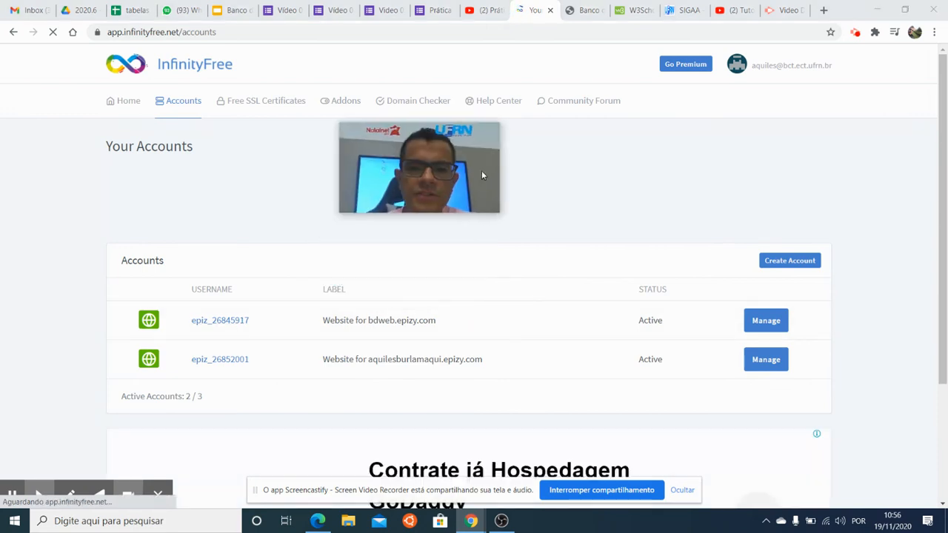
{"action": "left_click", "coordinate": [756, 325]}
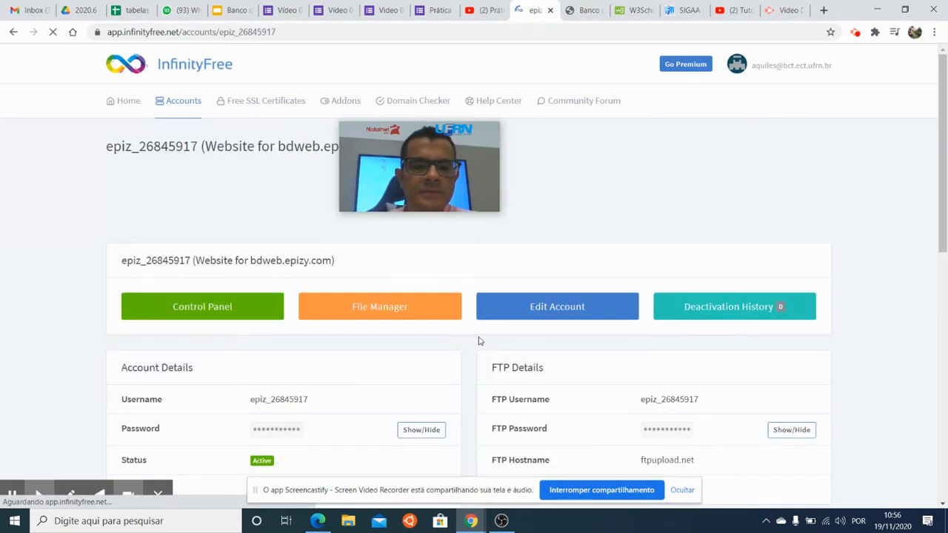
Check the hosting account's MySQL details and open its control panel.
{"action": "scroll", "coordinate": [476, 348], "scroll_direction": "down", "scroll_amount": 1}
{"action": "scroll", "coordinate": [459, 280], "scroll_direction": "down", "scroll_amount": 4}
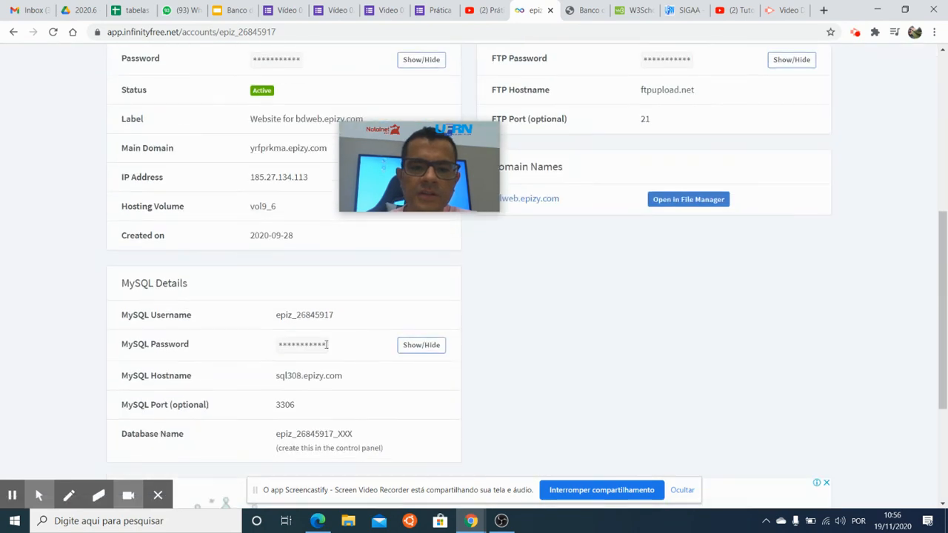
{"action": "scroll", "coordinate": [229, 281], "scroll_direction": "up", "scroll_amount": 3}
{"action": "left_click", "coordinate": [200, 188]}
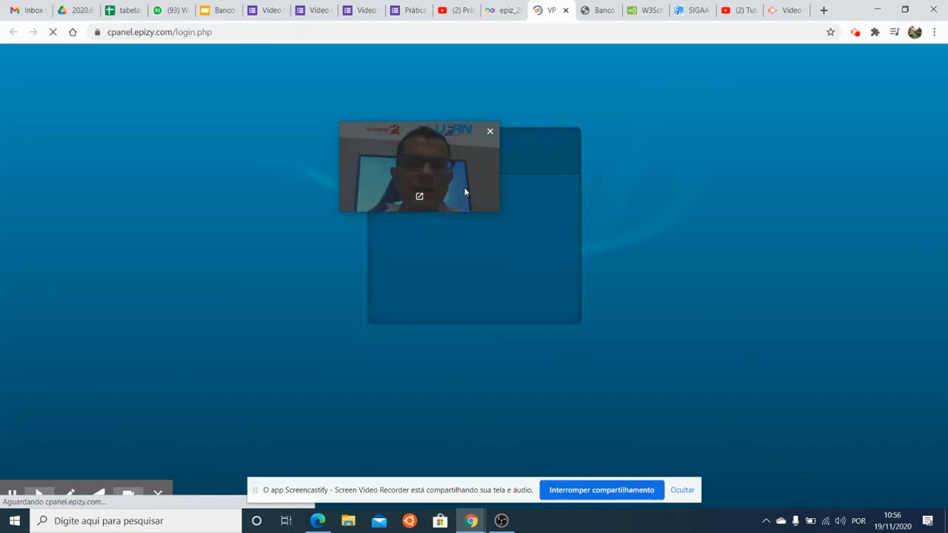
{"action": "left_click_drag", "start_coordinate": [463, 181], "coordinate": [578, 279]}
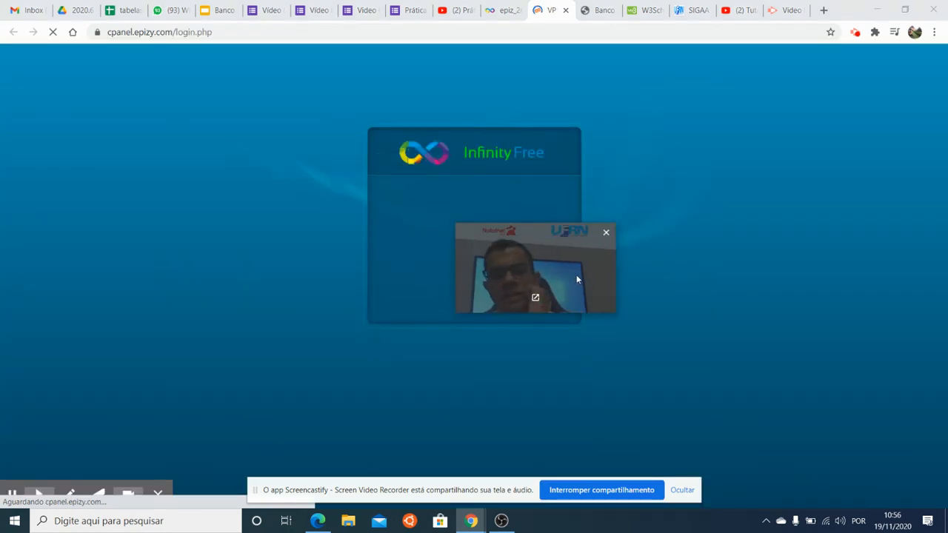